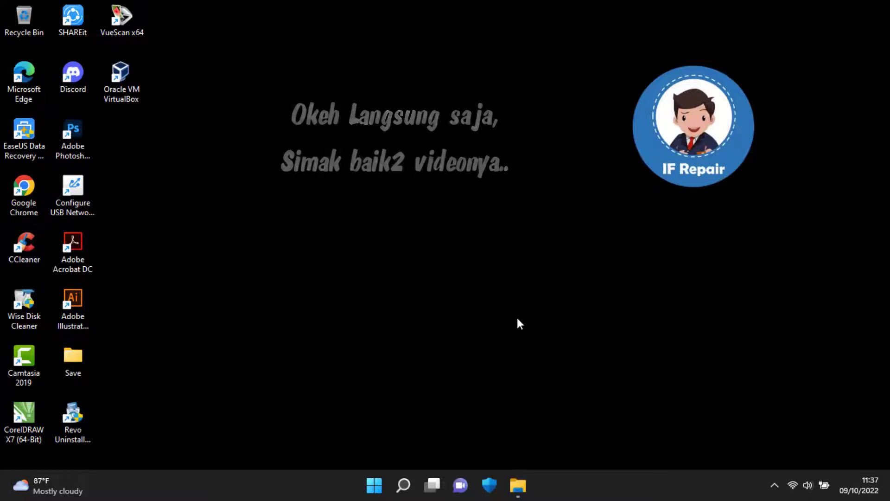
Run ep_setup.exe from the Videos folder and allow the unverified installer to start.
left_click(518, 484)
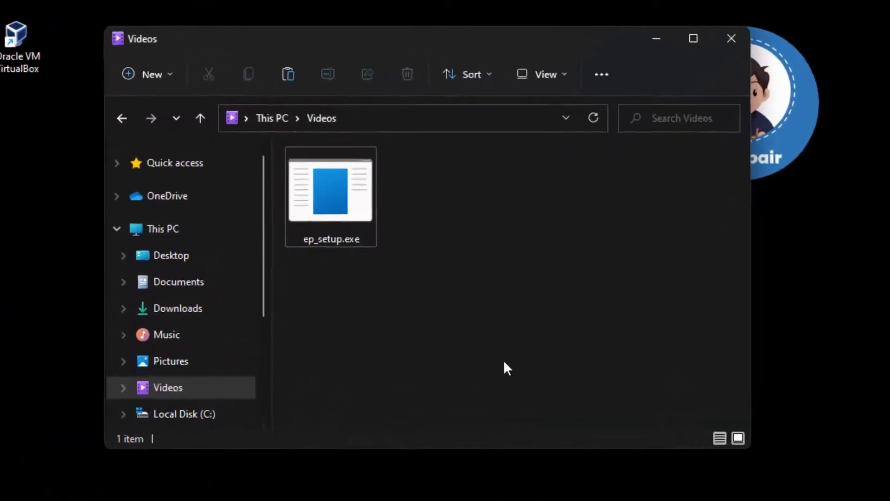
left_click(320, 209)
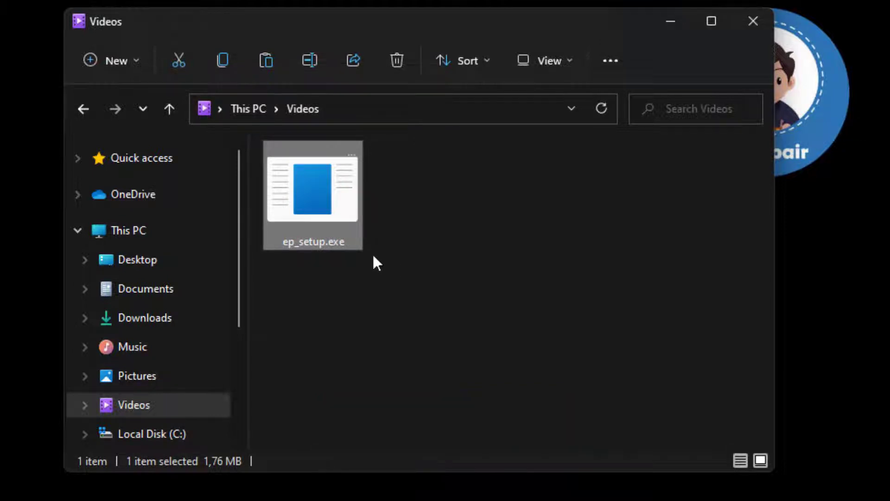
double_click(336, 202)
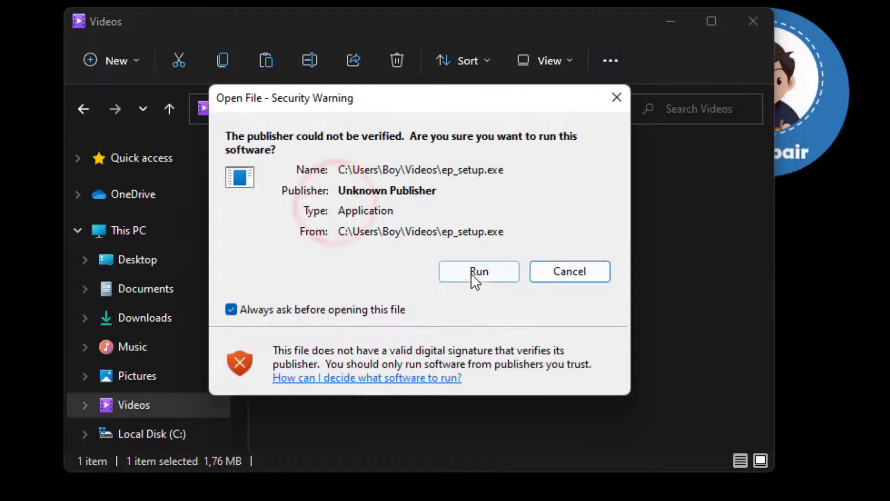
left_click(482, 272)
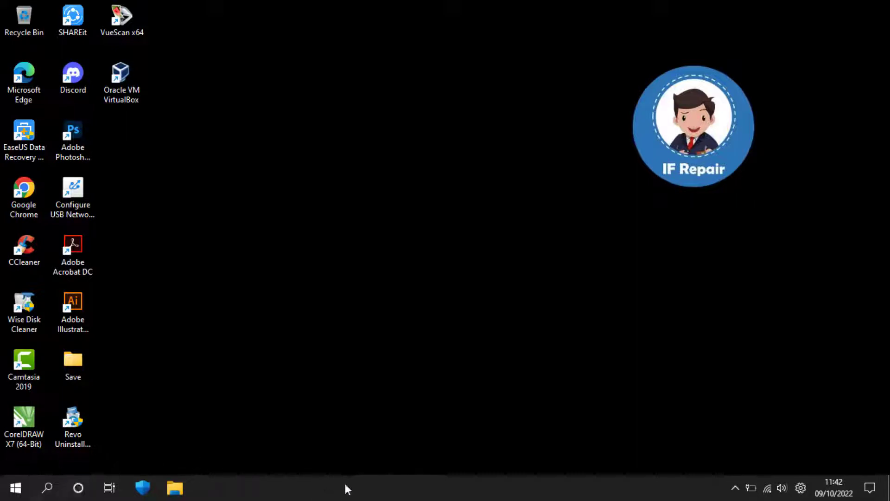
Open the taskbar's Properties window.
right_click(253, 479)
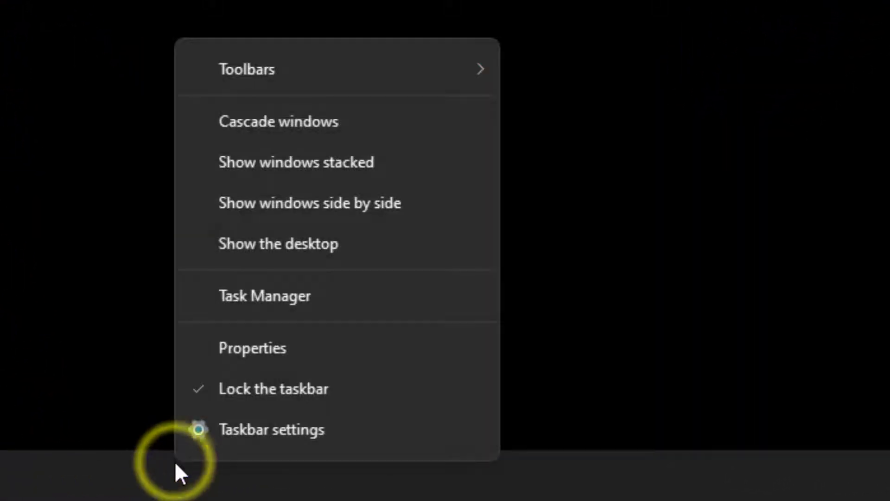
left_click(341, 357)
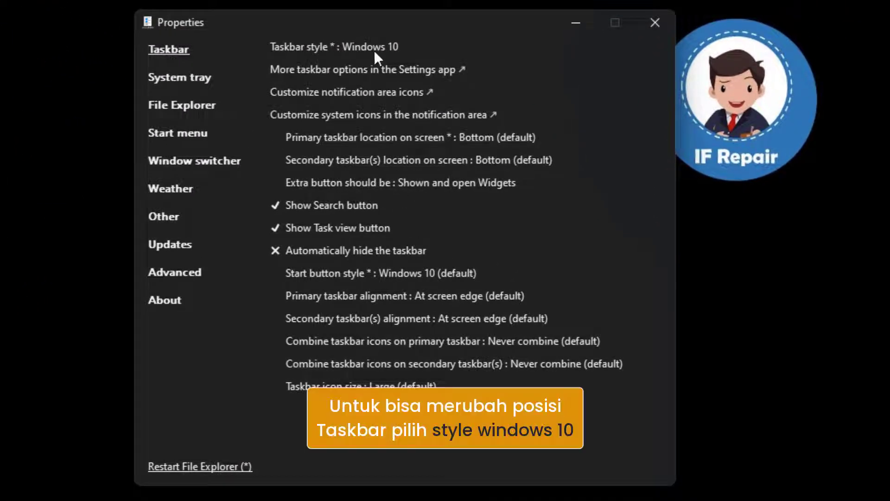
Switch the taskbar style to Windows 11 (default), and set it back to Windows 10.
left_click(375, 49)
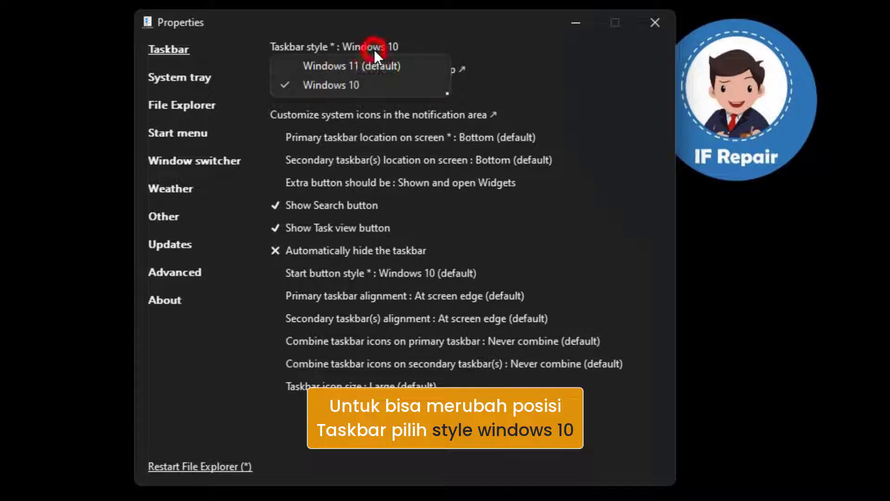
left_click(403, 66)
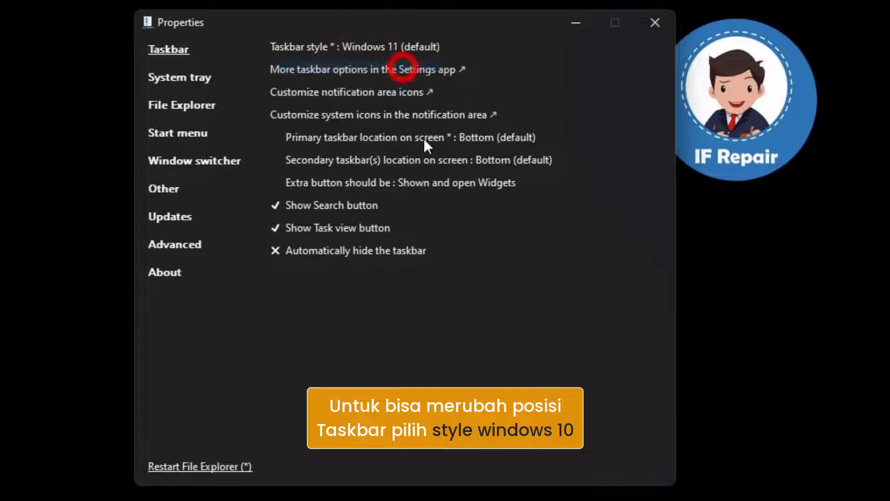
left_click(413, 49)
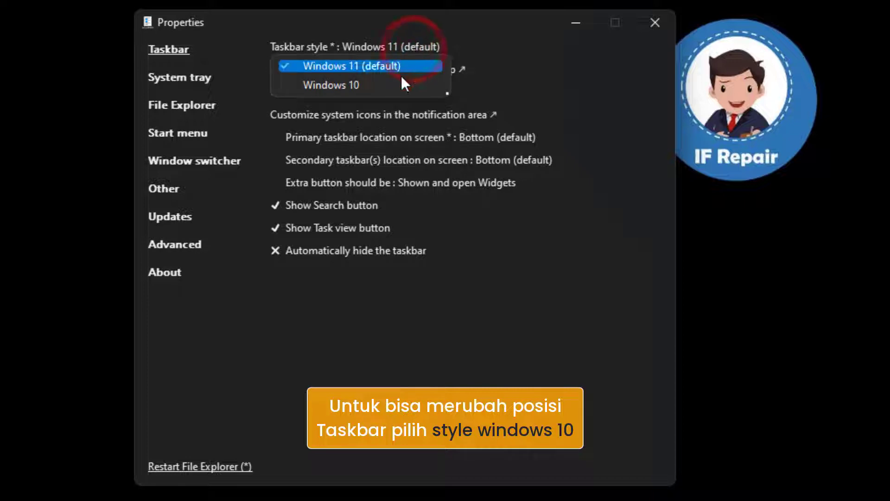
left_click(386, 85)
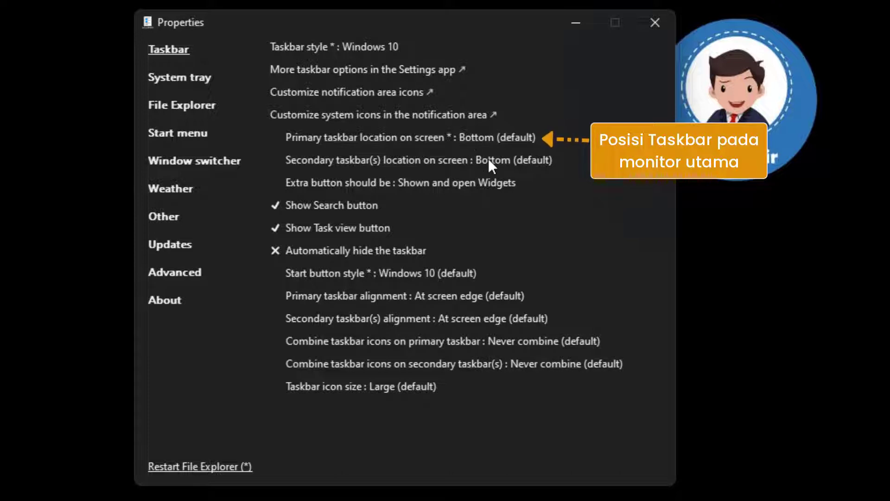
Set the primary taskbar location on screen to Top and restart File Explorer to apply it.
left_click(488, 137)
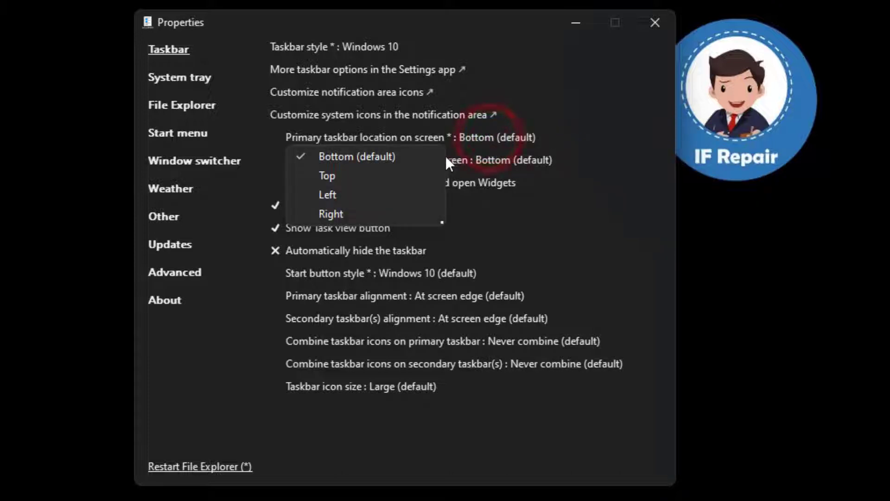
left_click(389, 176)
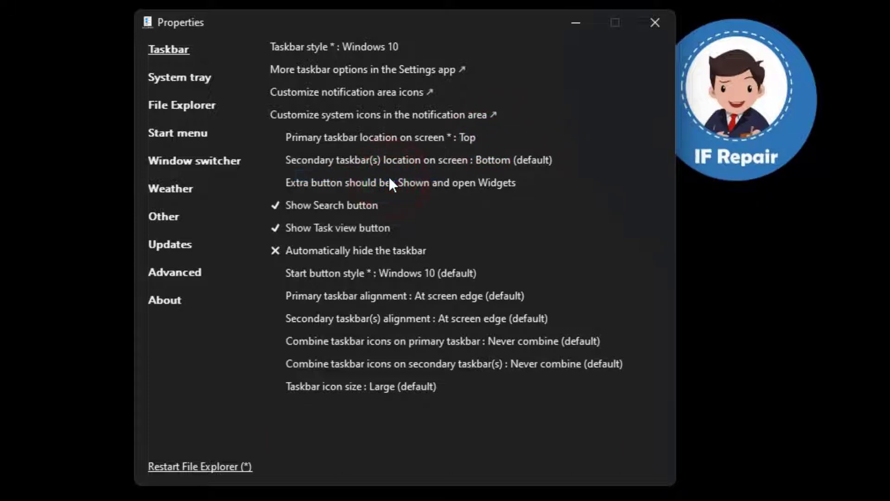
left_click(199, 466)
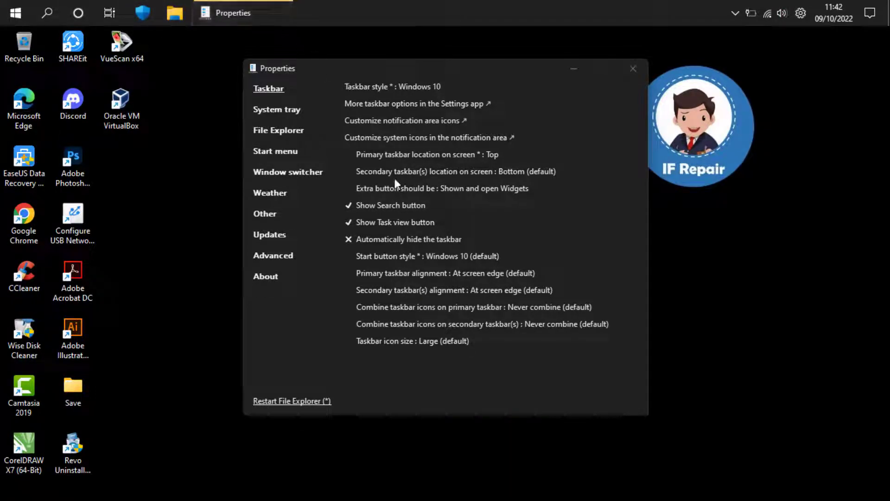
Open Google Chrome from the desktop and minimize its window to the taskbar.
left_click(14, 216)
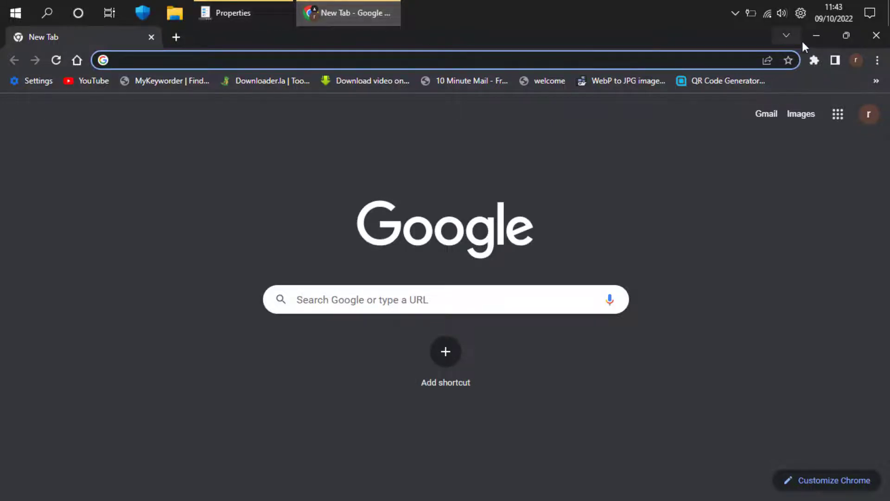
left_click(814, 35)
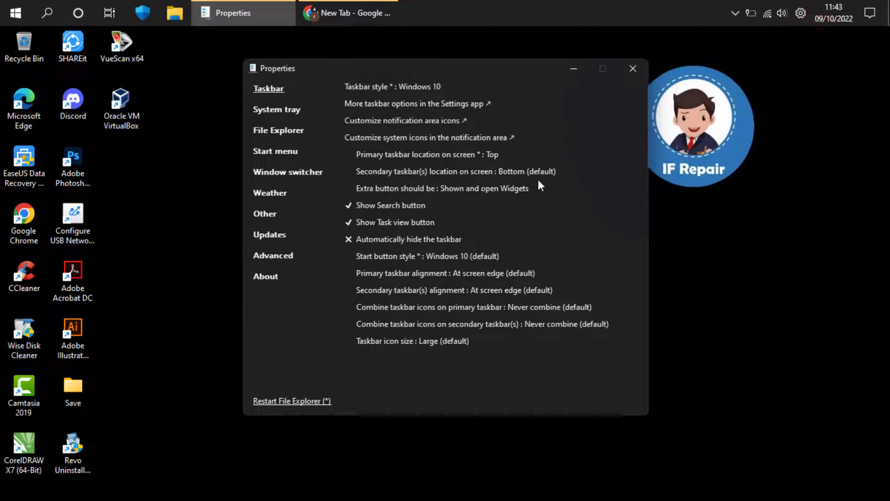
Set the primary taskbar location on screen to Bottom (default) and restart File Explorer to apply it.
left_click(490, 154)
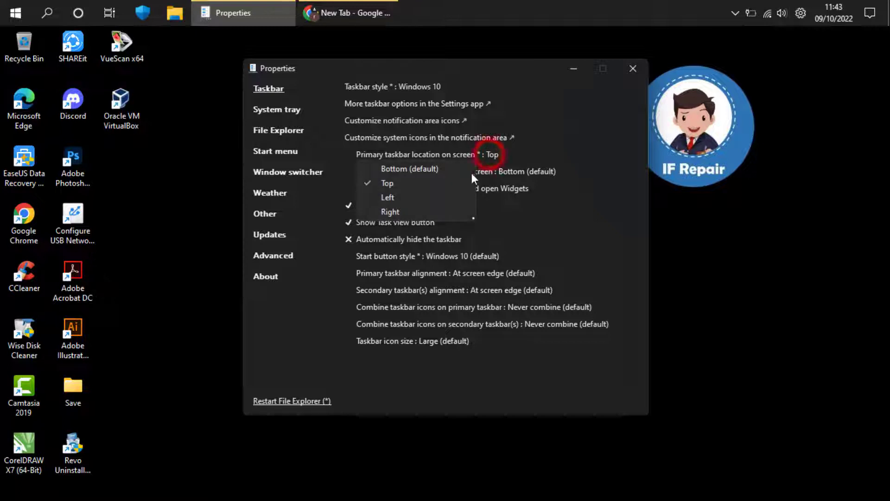
left_click(449, 170)
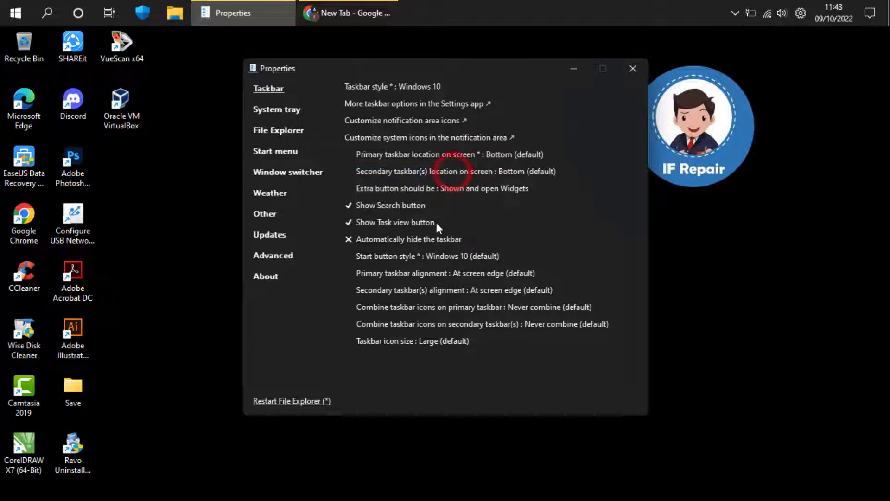
left_click(300, 401)
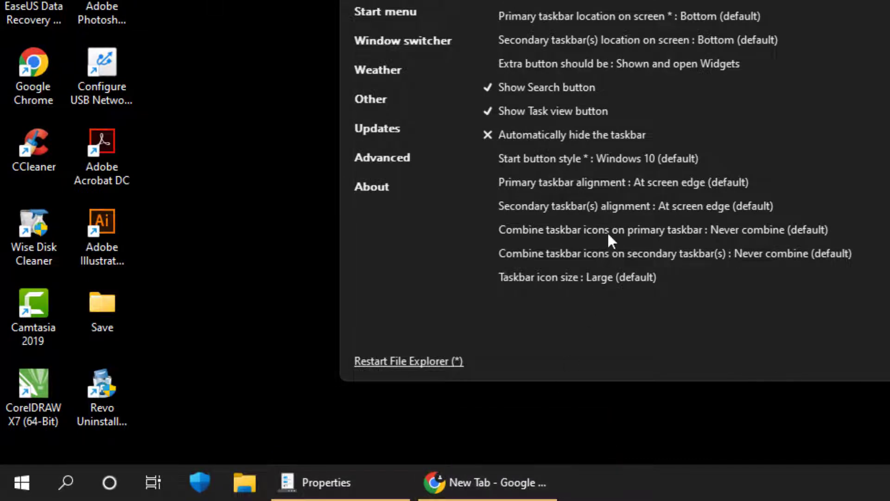
Set combining of icons on the primary taskbar to Always combine and the taskbar icon size to Small.
left_click(752, 231)
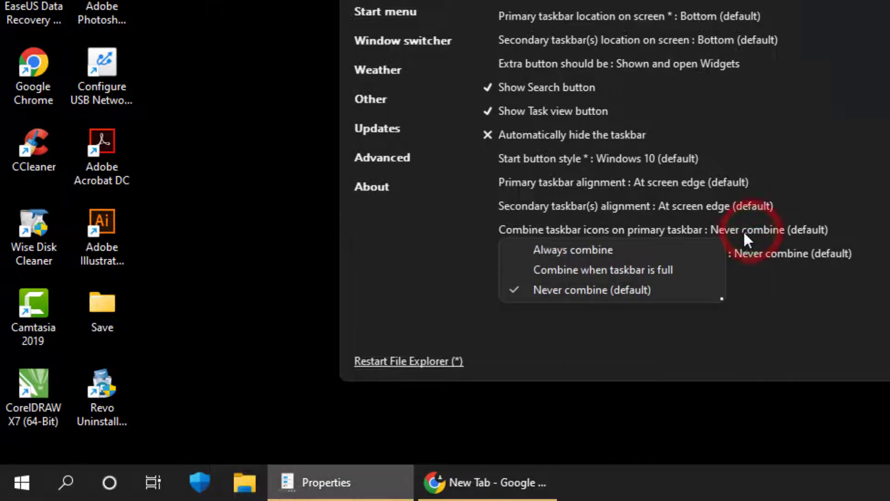
left_click(657, 249)
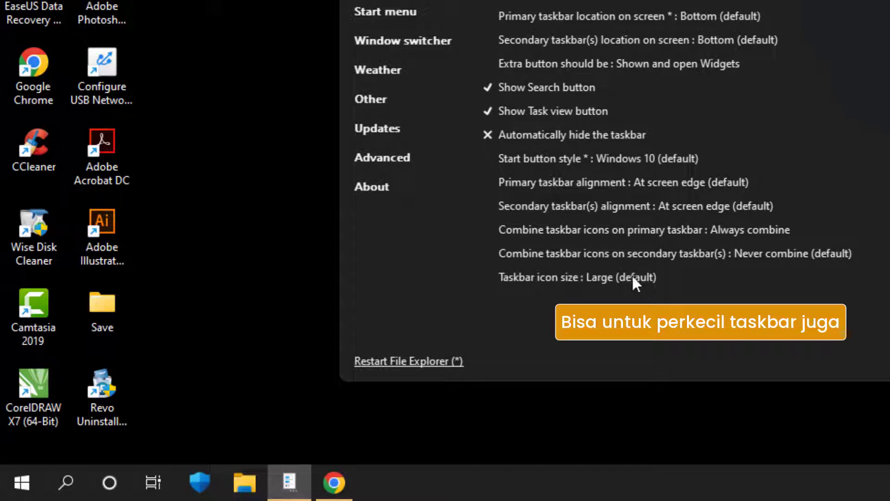
left_click(616, 277)
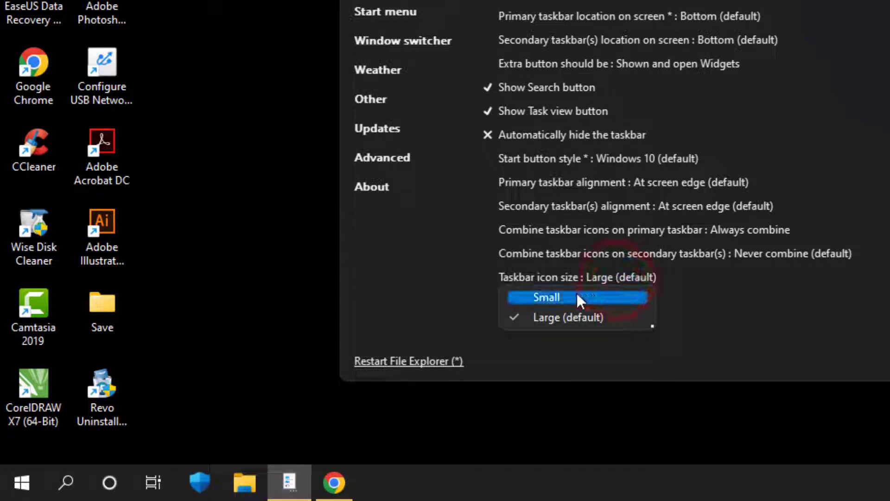
left_click(591, 296)
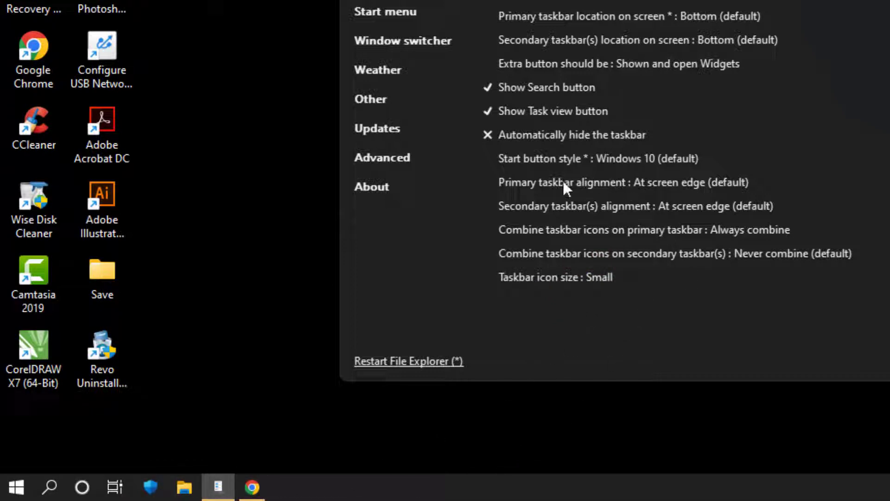
Set the primary taskbar alignment to Centered with Start button.
left_click(661, 181)
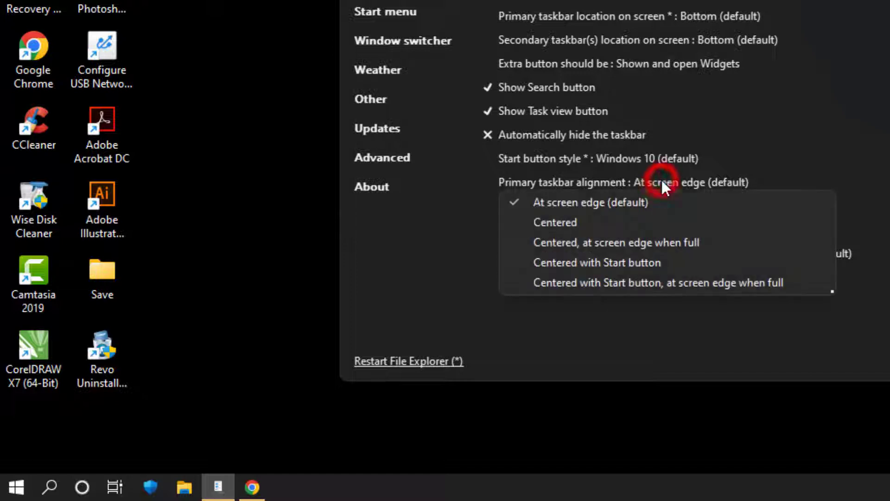
left_click(666, 260)
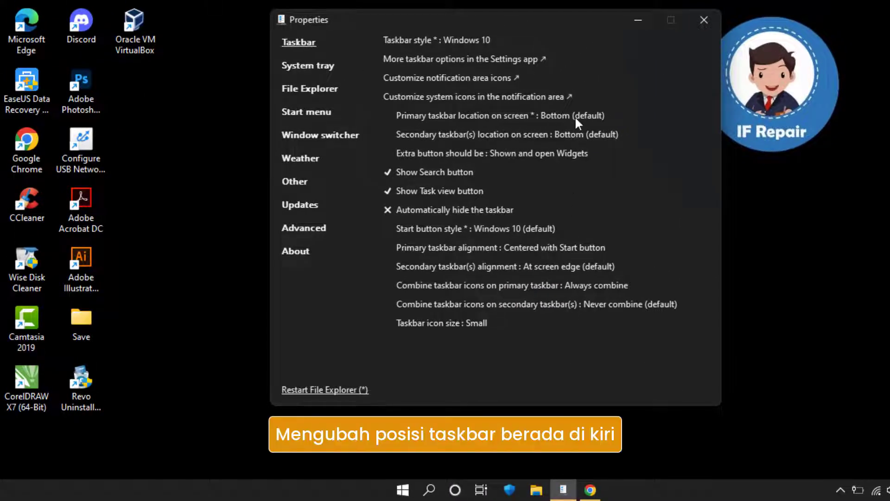
Set the primary taskbar location on screen to Left and restart File Explorer to apply it.
left_click(575, 115)
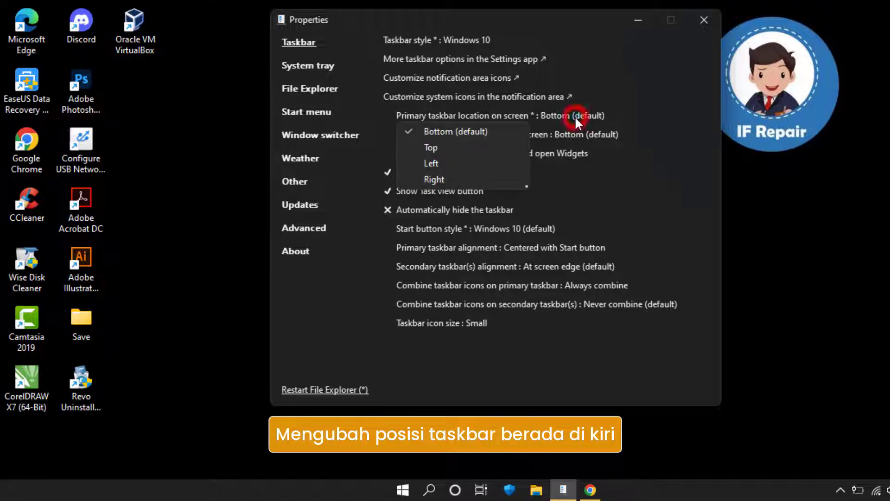
left_click(465, 163)
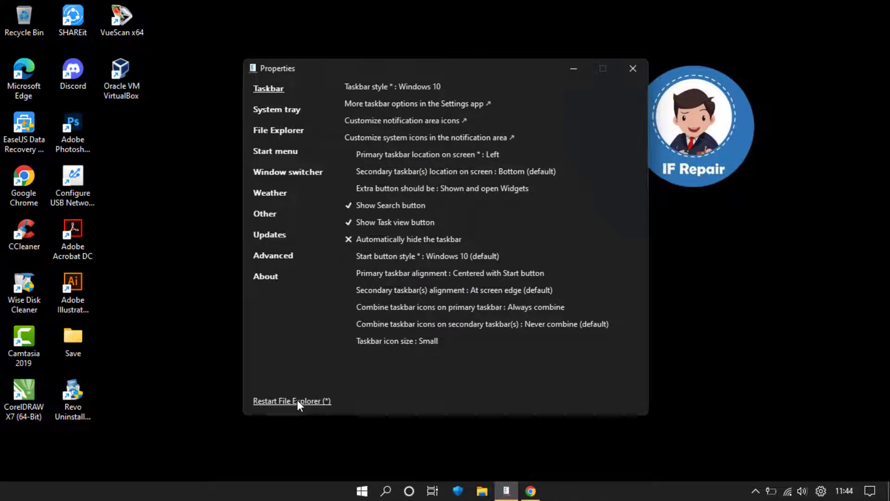
left_click(297, 400)
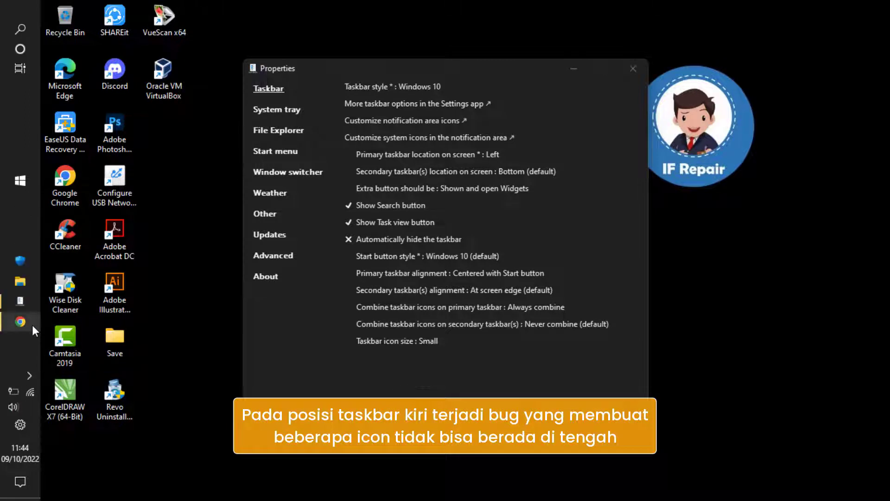
Set the primary taskbar alignment to At screen edge (default), and briefly bring up and minimize the Chrome window.
mouse_move(32, 323)
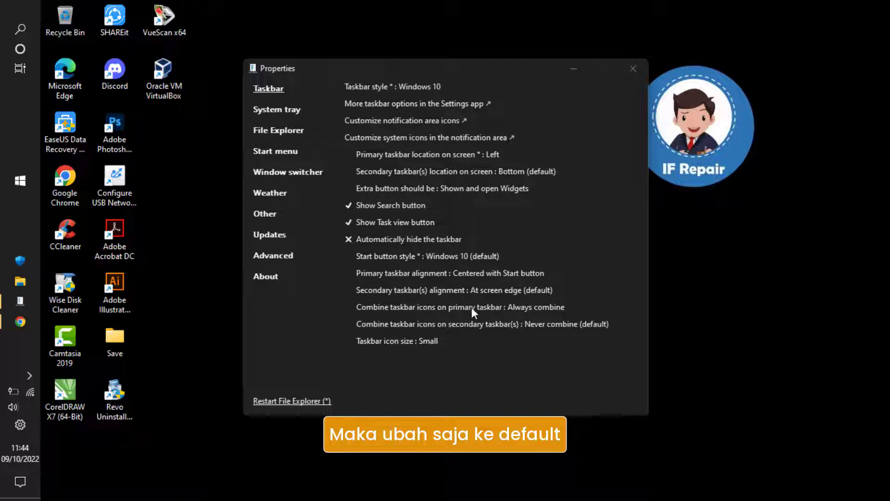
left_click(485, 273)
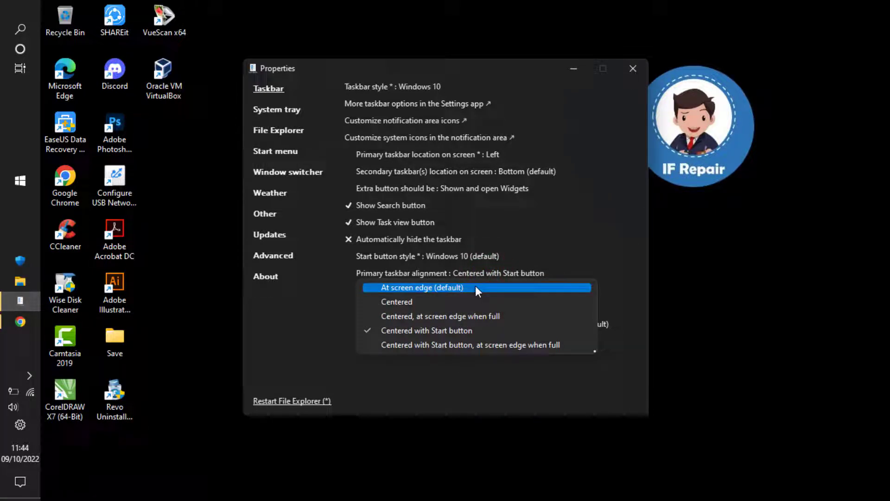
left_click(476, 286)
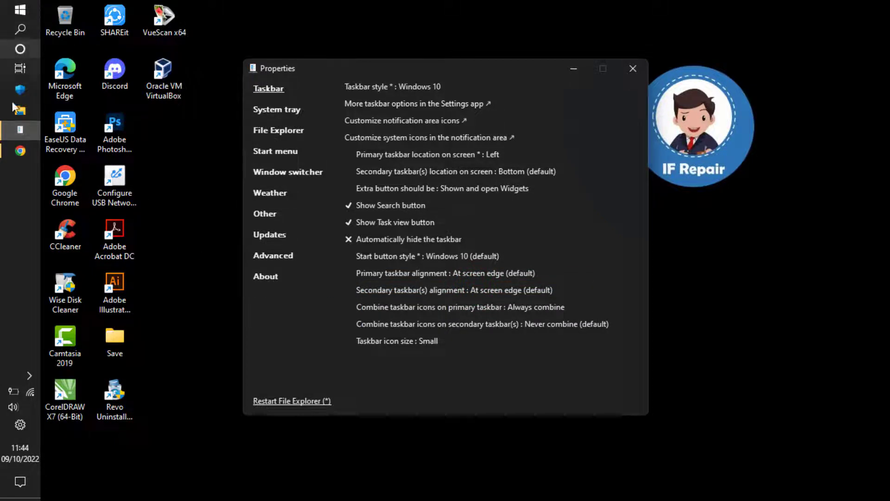
left_click(13, 152)
left_click(13, 152)
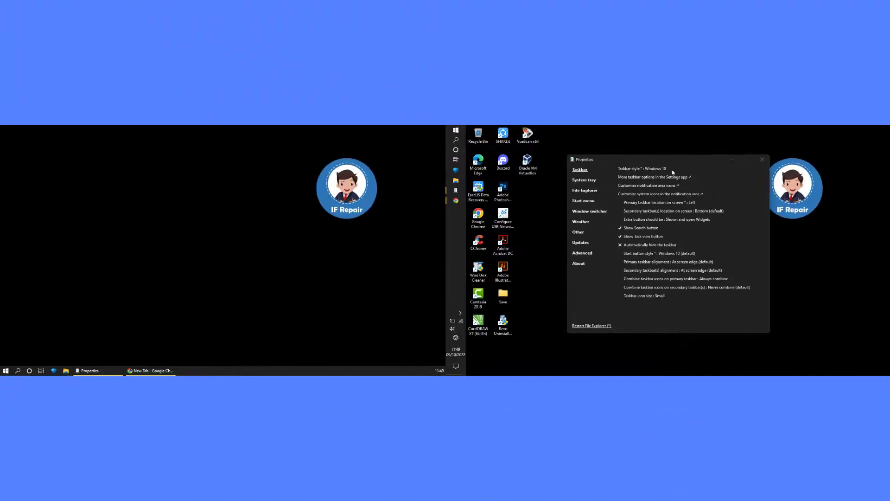
Move the Properties window onto the secondary monitor and set the Start button style to Windows 11.
left_click_drag(668, 160, 216, 164)
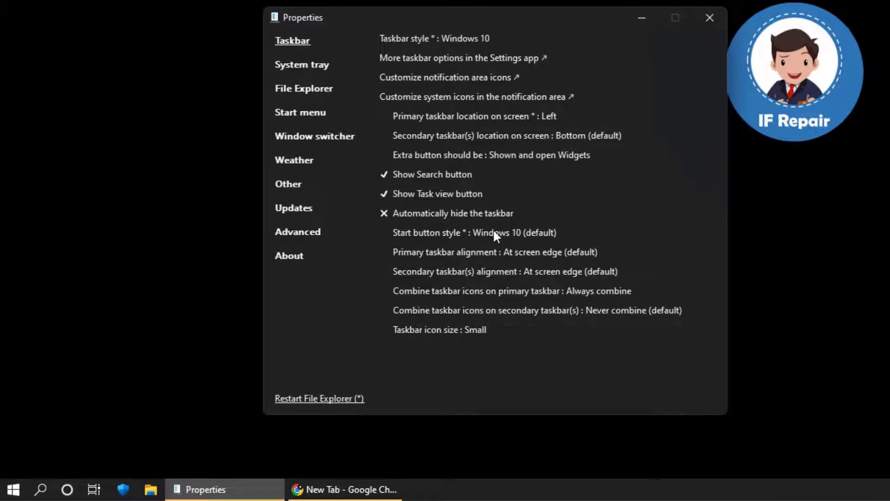
left_click(513, 231)
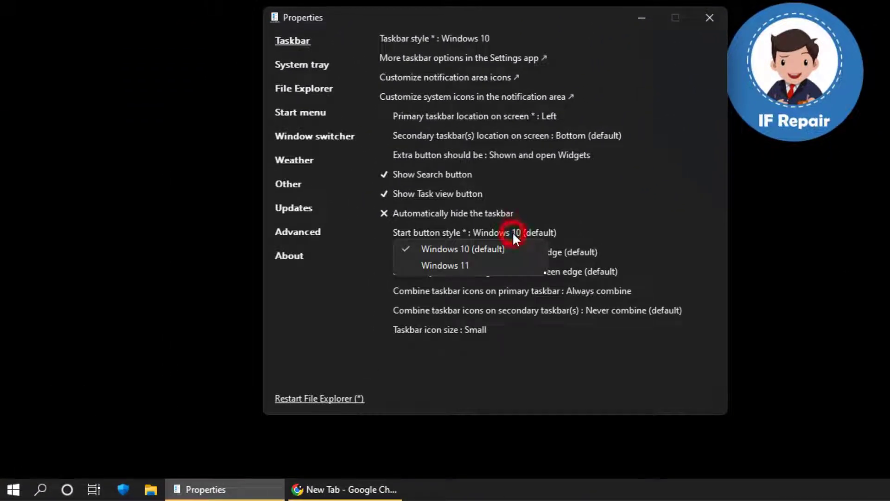
left_click(480, 263)
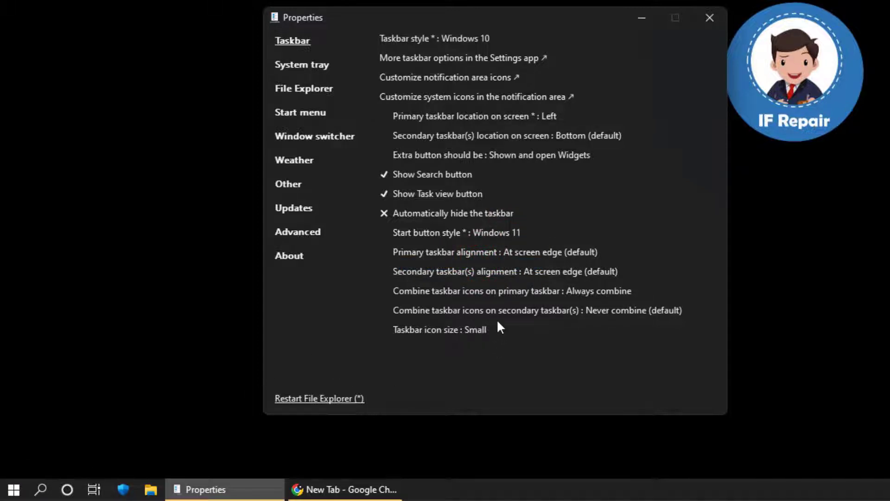
Set the secondary taskbar alignment to Centered with Start button.
left_click(523, 271)
left_click(522, 337)
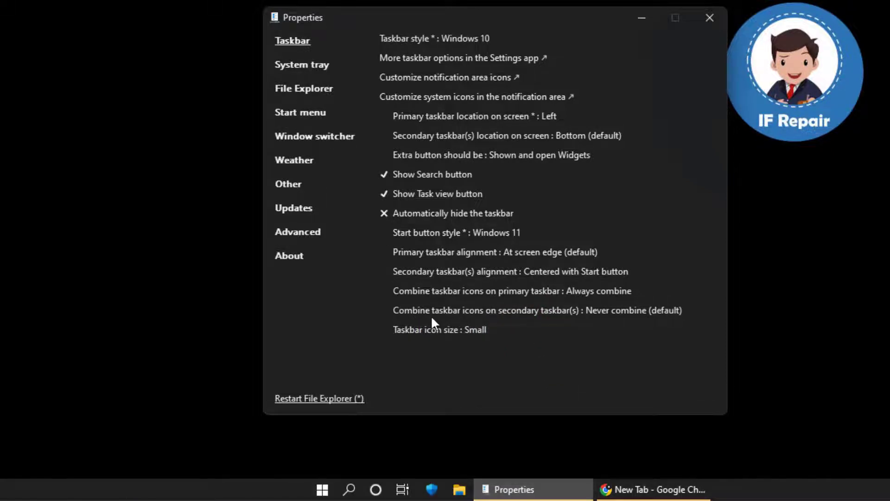
Set the combining of taskbar icons on the secondary taskbar(s) to Always combine.
left_click(614, 310)
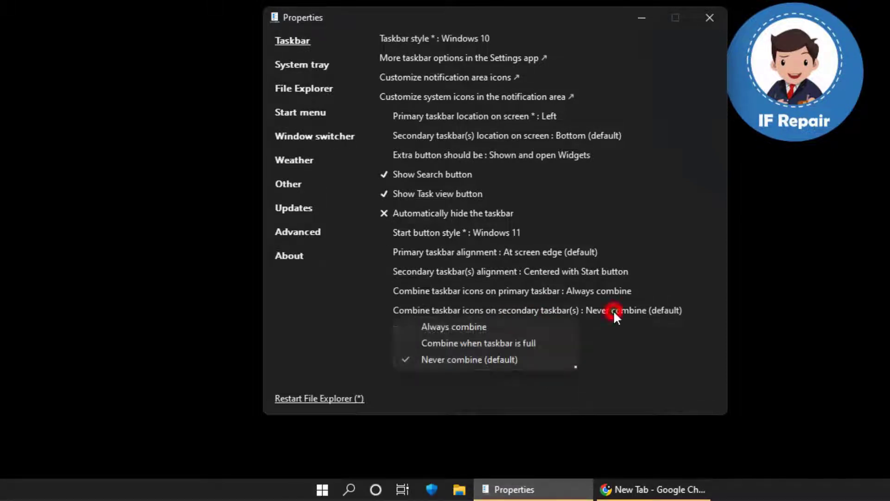
left_click(555, 328)
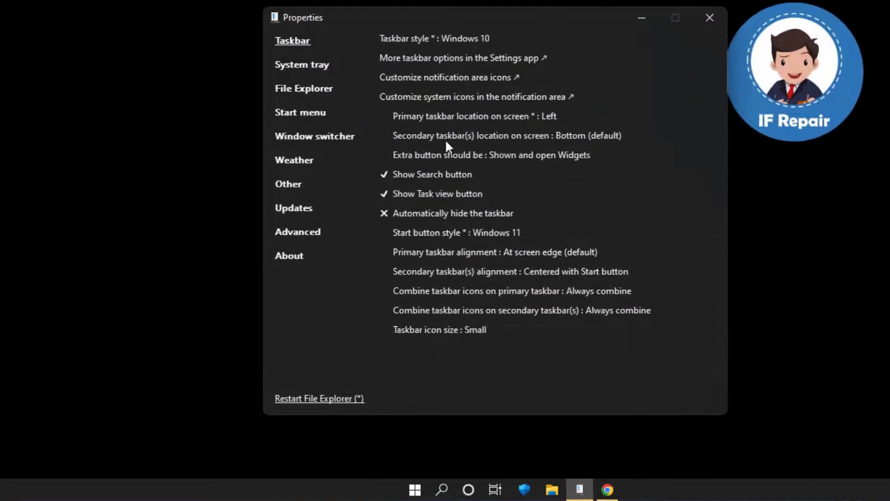
Try the secondary taskbar location at Top, Left and Right, and set it back to Bottom (default).
left_click(588, 134)
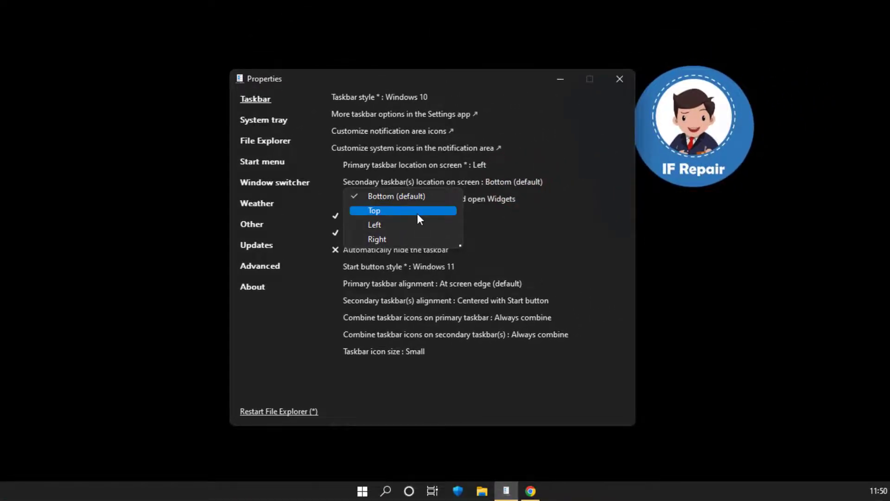
left_click(417, 212)
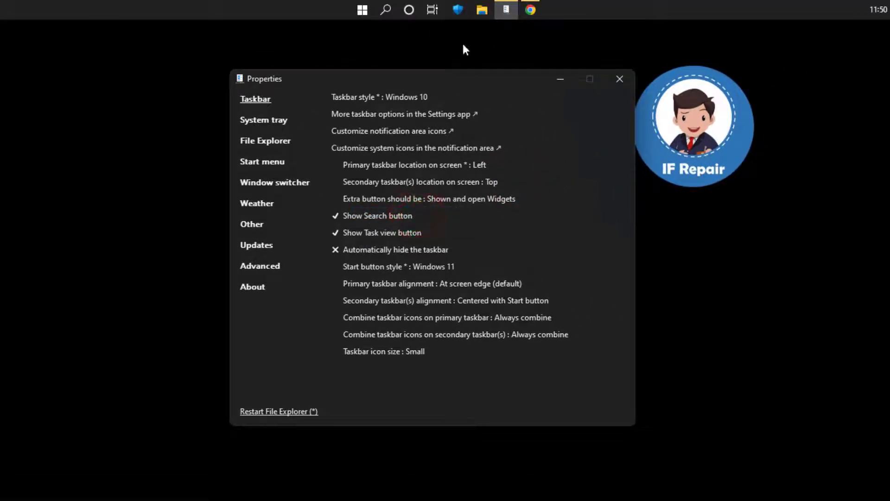
left_click(489, 181)
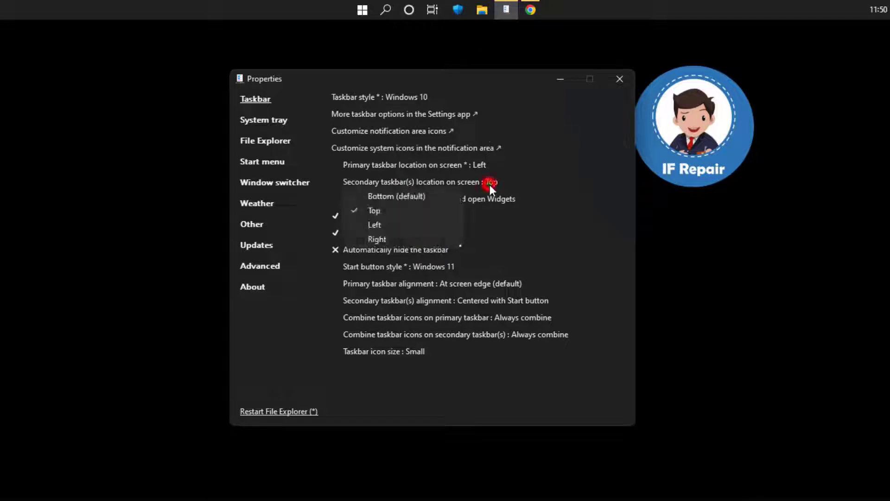
left_click(438, 225)
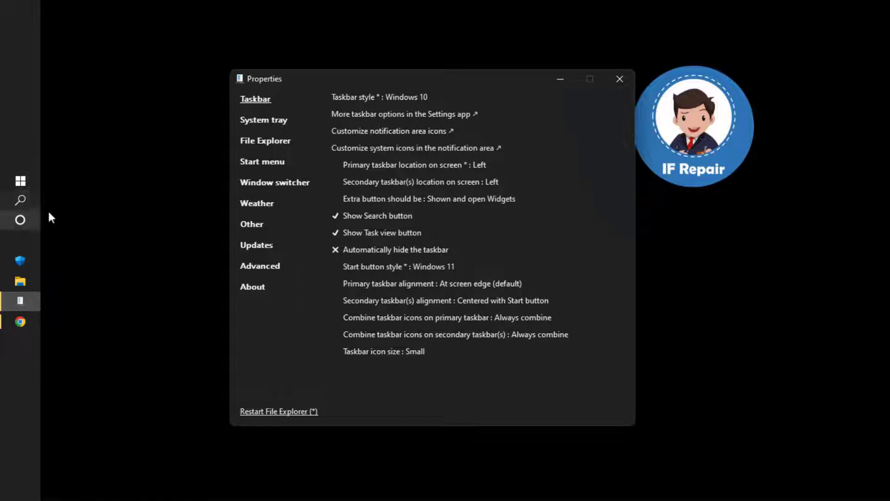
left_click(469, 183)
left_click(414, 238)
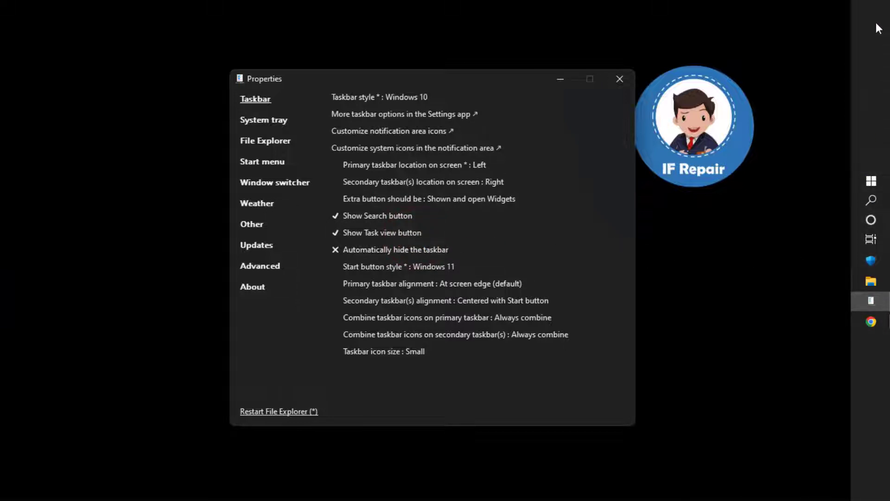
left_click(486, 181)
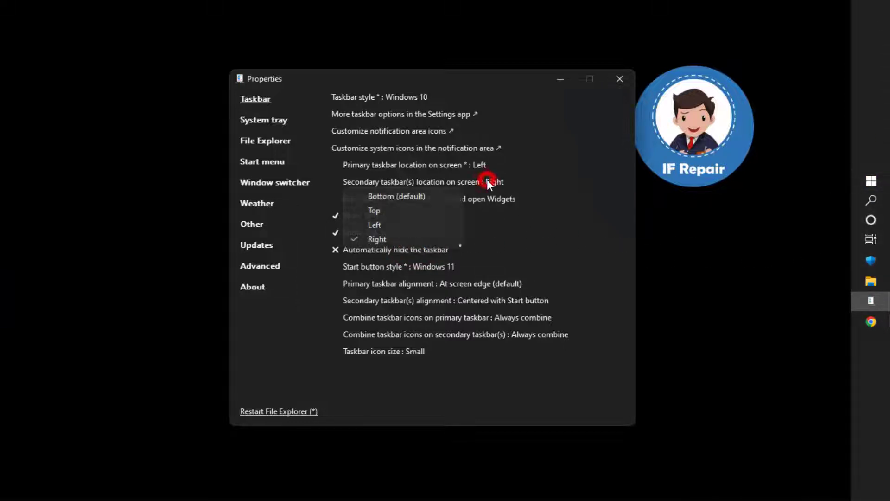
left_click(450, 197)
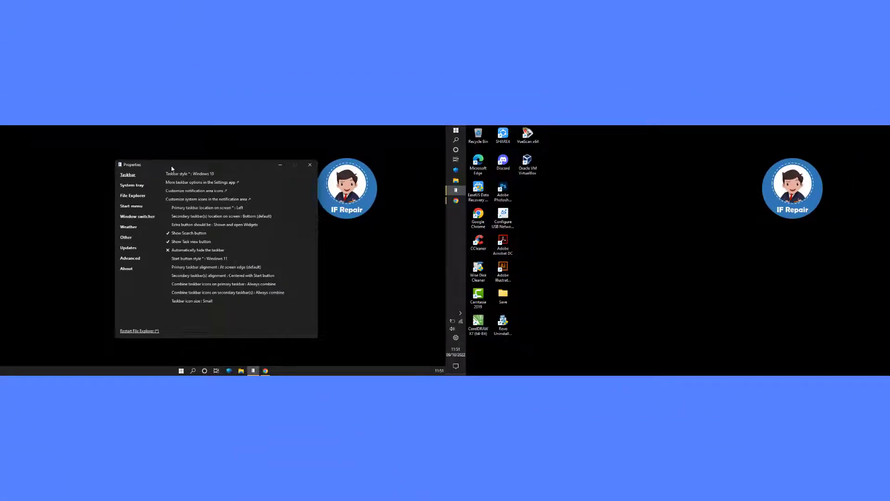
Move the Properties window back to the primary monitor and enable Show seconds in the clock in the System tray settings.
left_click_drag(172, 165, 629, 162)
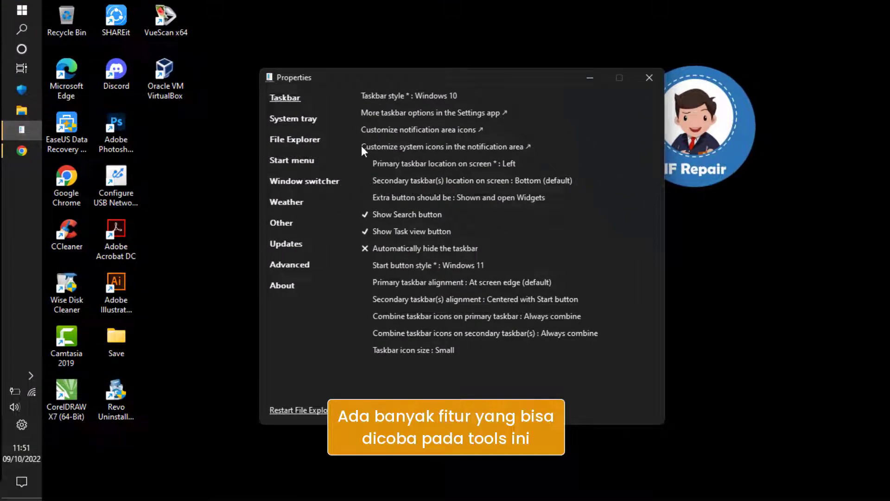
left_click(305, 121)
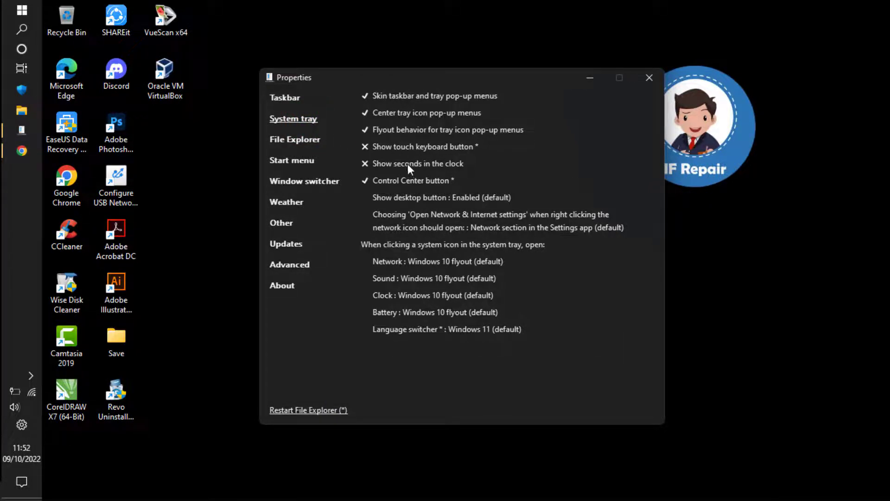
left_click(374, 165)
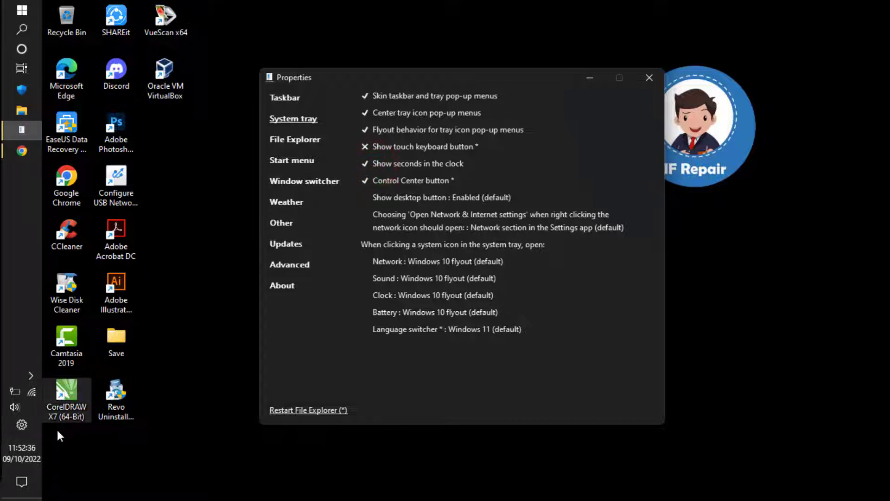
mouse_move(31, 454)
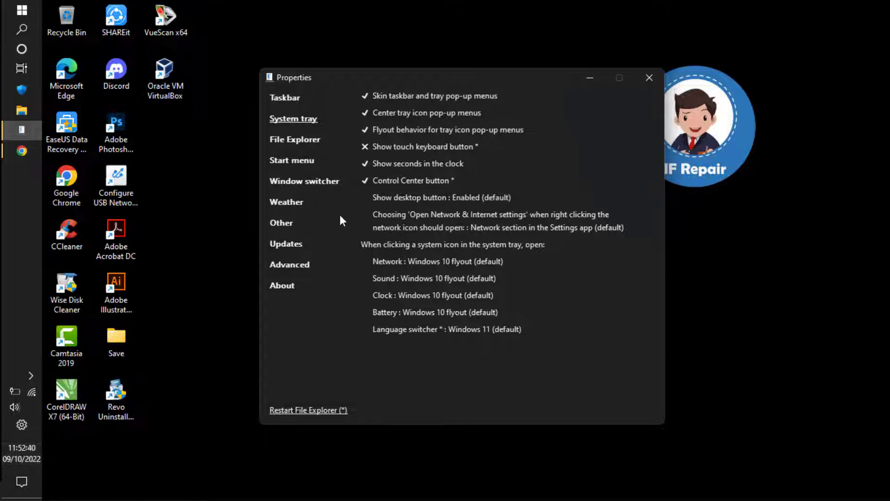
left_click(368, 166)
left_click(368, 165)
Review the File Explorer and Start menu settings, and open and close the Start menu to check its position on screen.
left_click(318, 141)
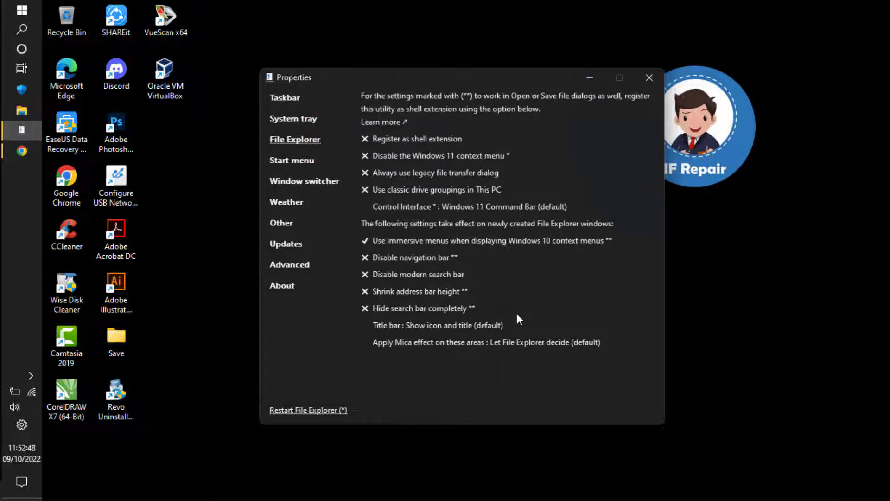
left_click(307, 163)
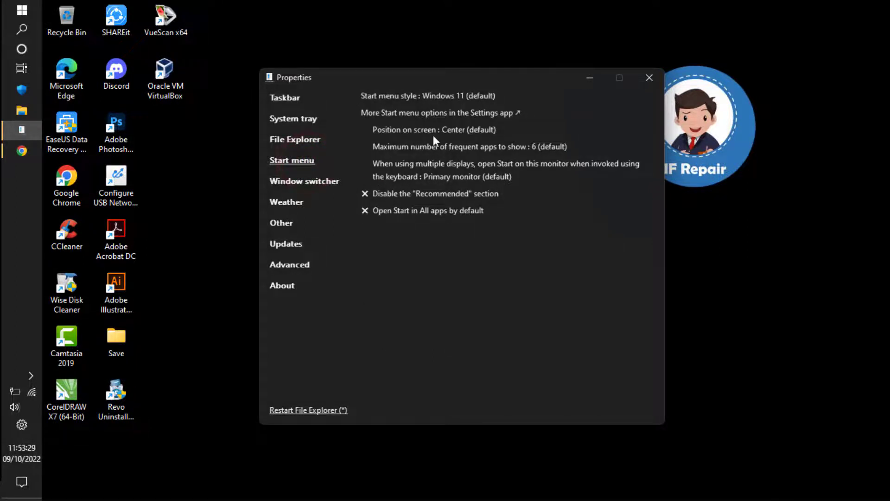
key("super")
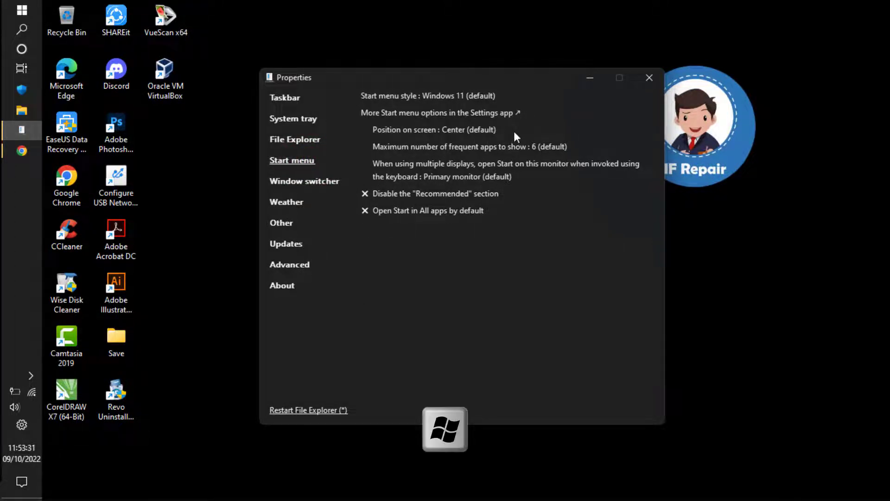
key("super")
key("super")
key("super")
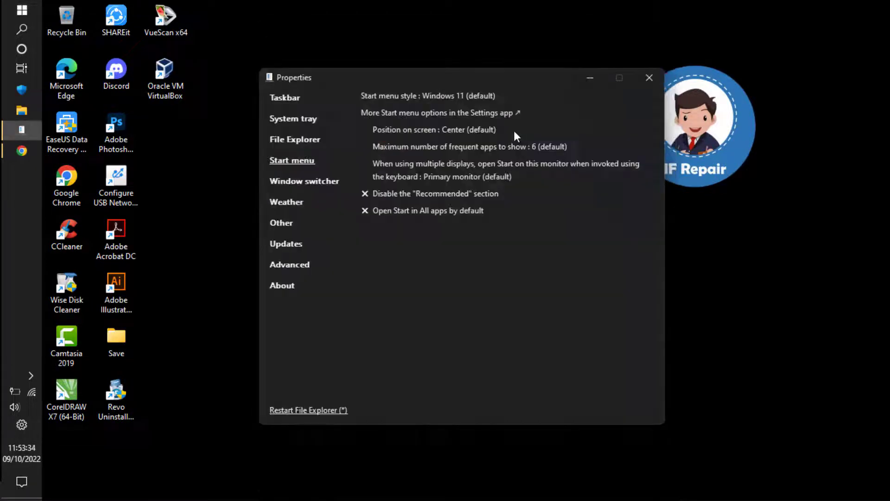
Set the Start menu's position on screen to At screen edge and open and close the Start menu to check it.
left_click(466, 129)
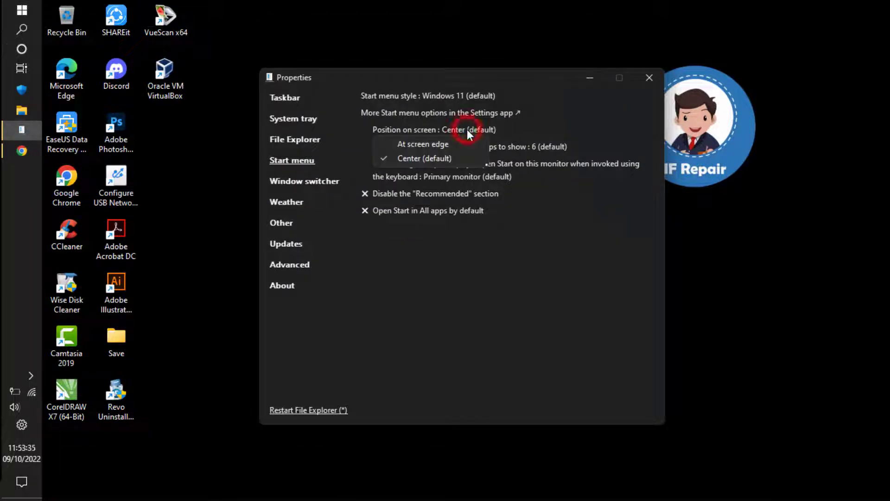
left_click(444, 144)
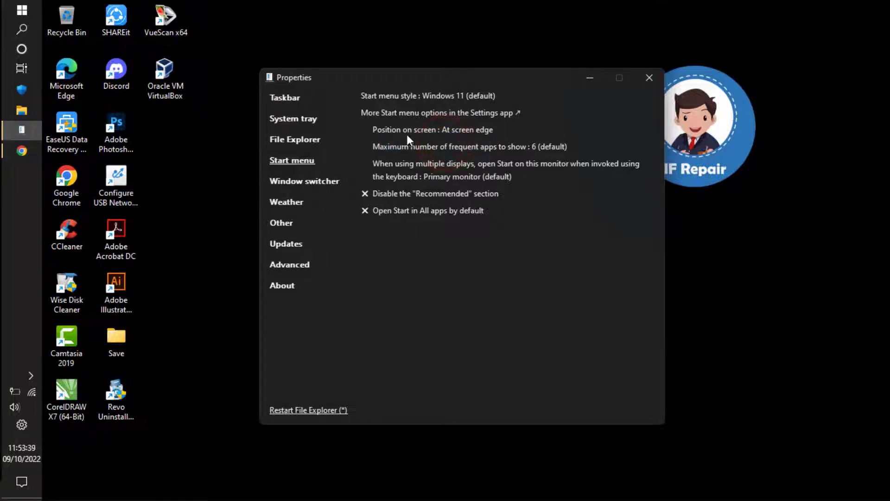
key("super")
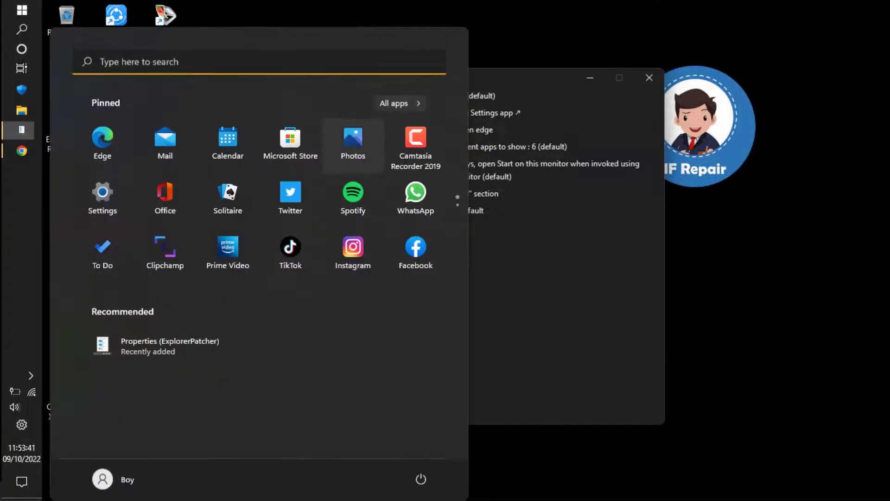
key("super")
key("super")
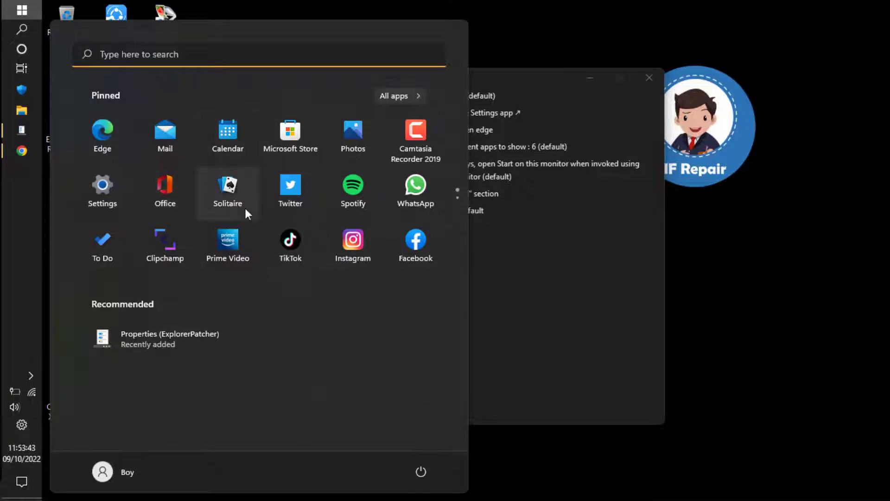
key("super")
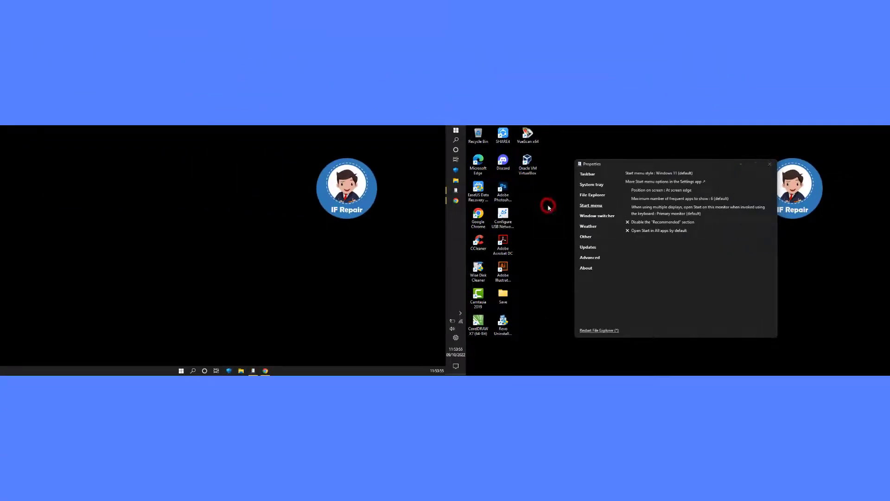
Open and close the Start menu with the pointer on the secondary monitor to check which display it opens on.
key("super")
left_click(450, 238)
key("super")
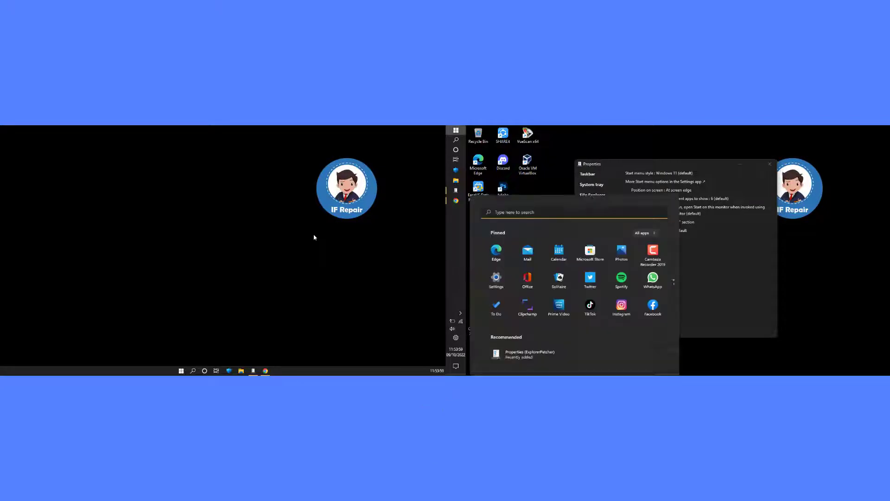
left_click(313, 237)
key("super")
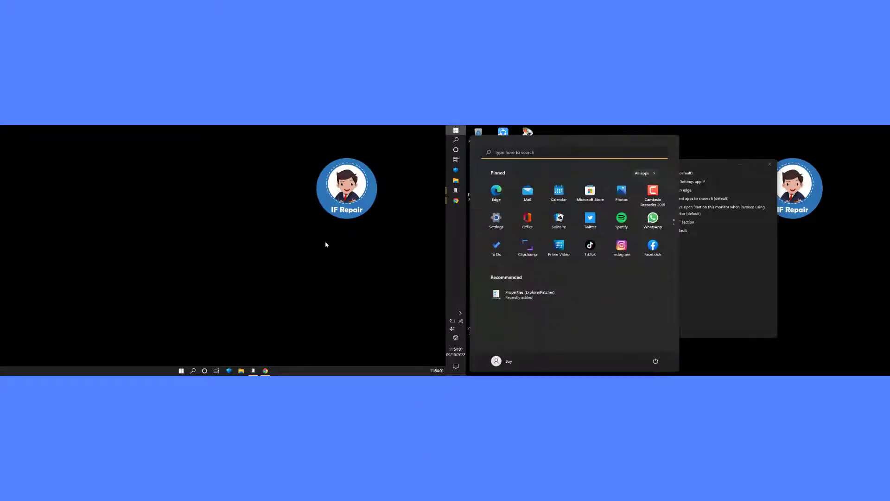
left_click(326, 250)
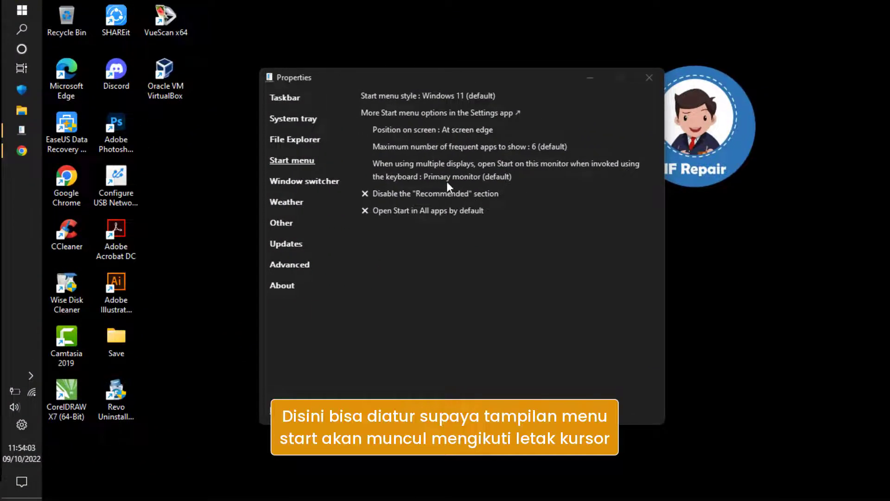
Set Start to open on the Monitor on which the cursor is on, and test it with the pointer on the primary monitor.
left_click(458, 178)
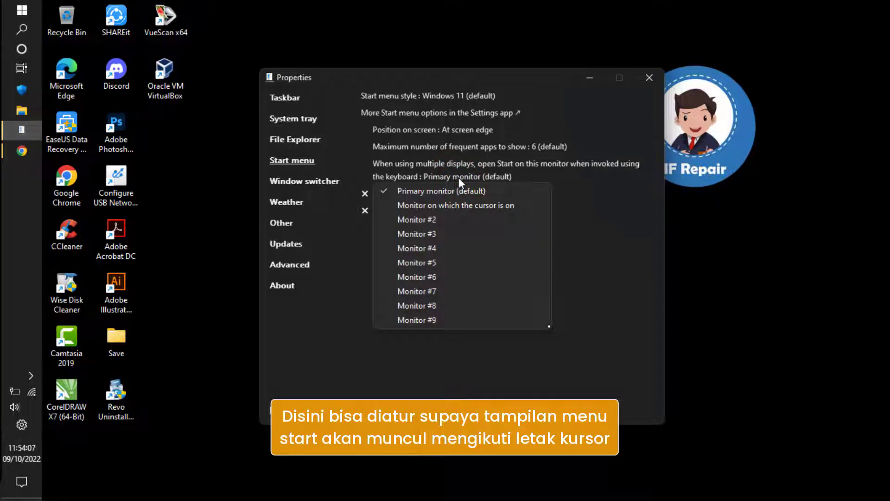
left_click(500, 205)
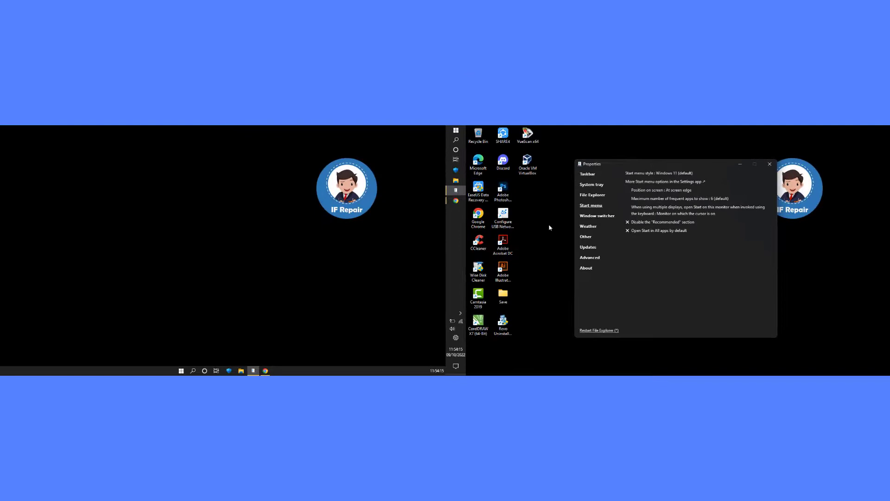
key("super")
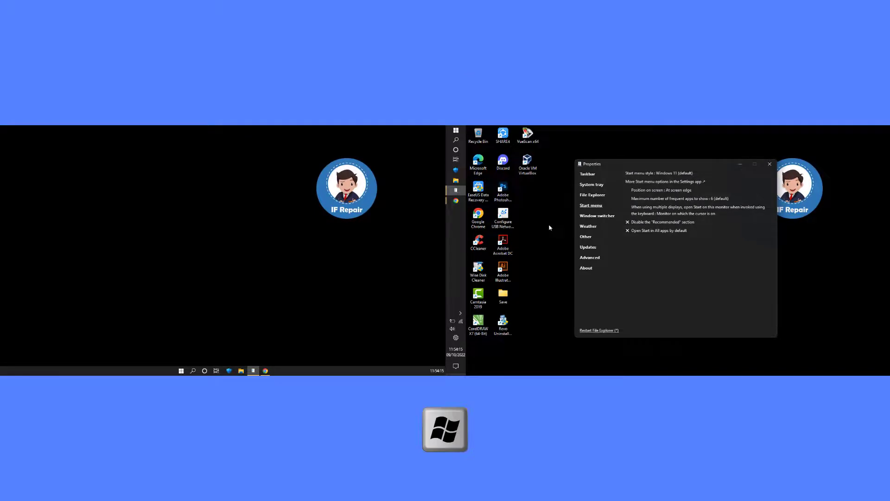
key("Escape")
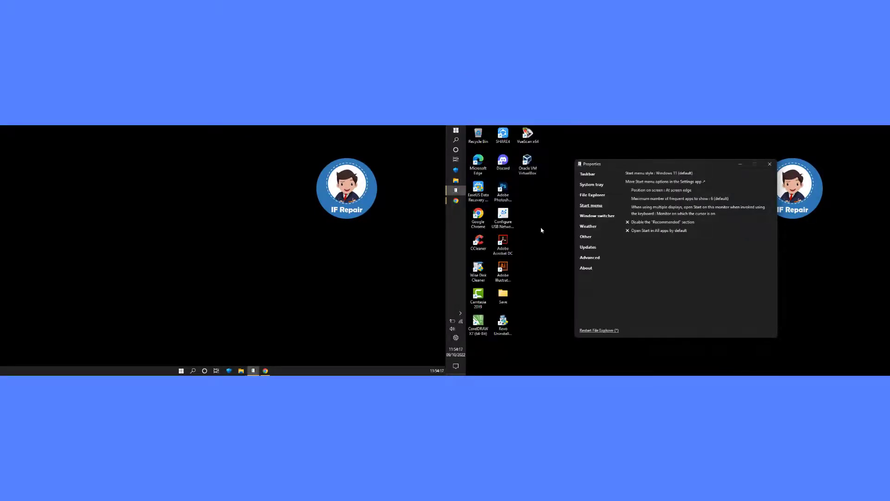
key("super")
key("Escape")
key("super")
key("Escape")
Open and close the Start menu repeatedly with the pointer on the secondary monitor to test the cursor-based monitor setting.
key("super")
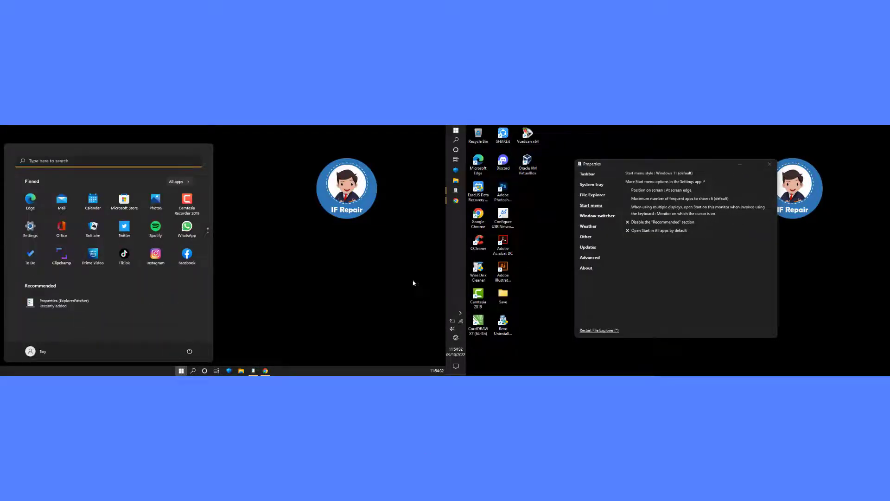
key("Escape")
key("super")
key("Escape")
key("super")
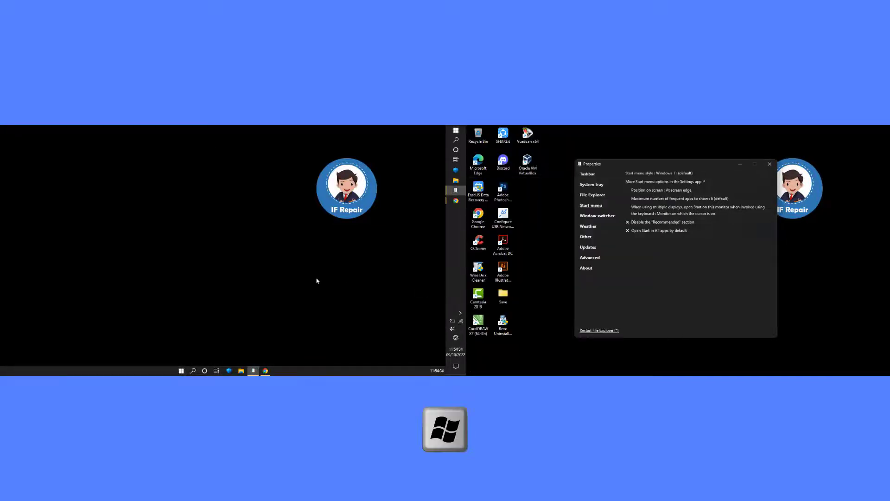
key("Escape")
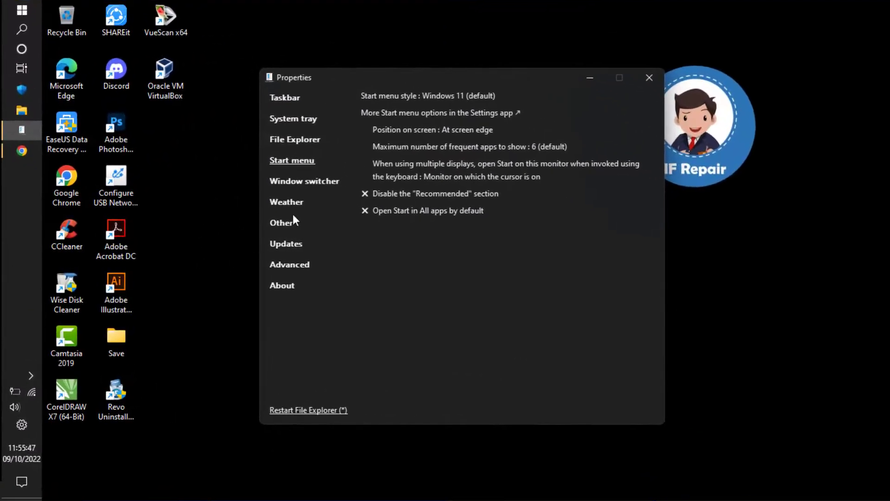
Look through the Window switcher, Weather and Other settings.
left_click(324, 185)
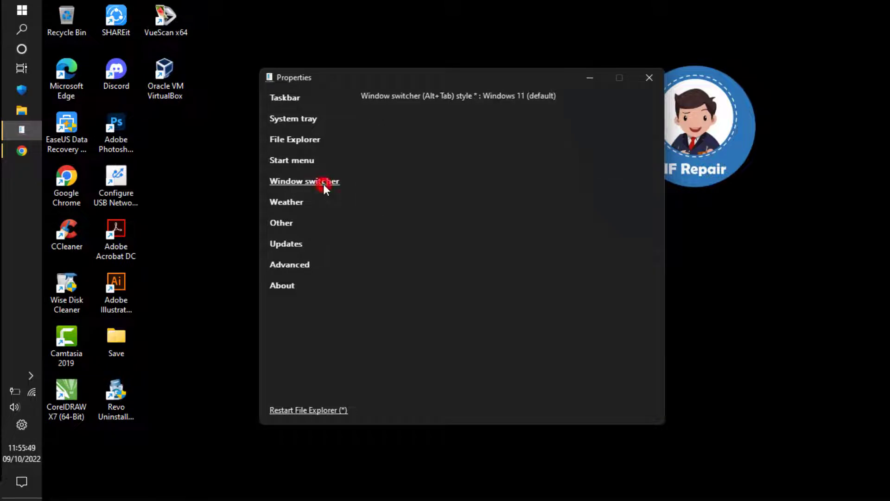
left_click(292, 207)
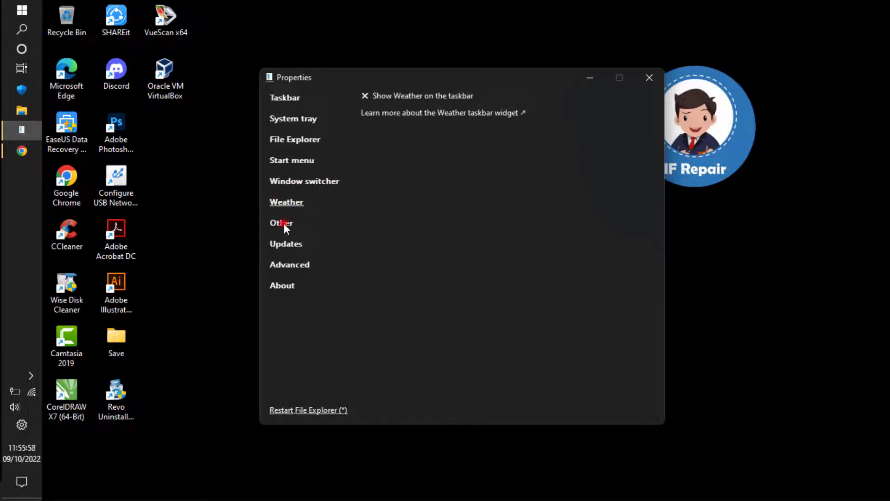
left_click(282, 223)
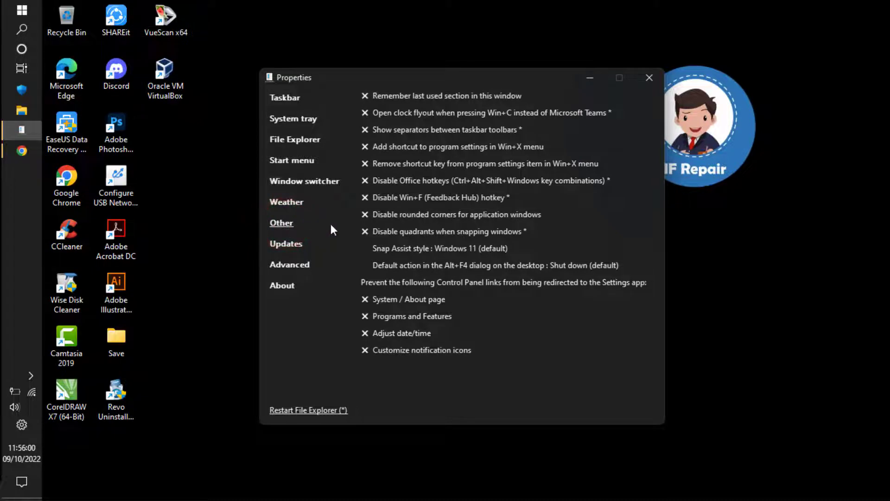
Look through the Updates, Advanced and About settings of ExplorerPatcher and close its Properties window.
left_click(288, 243)
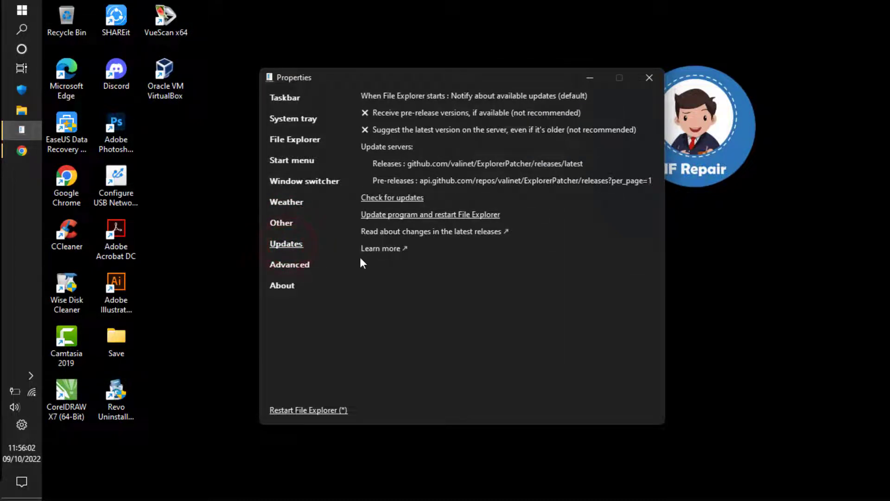
left_click(302, 265)
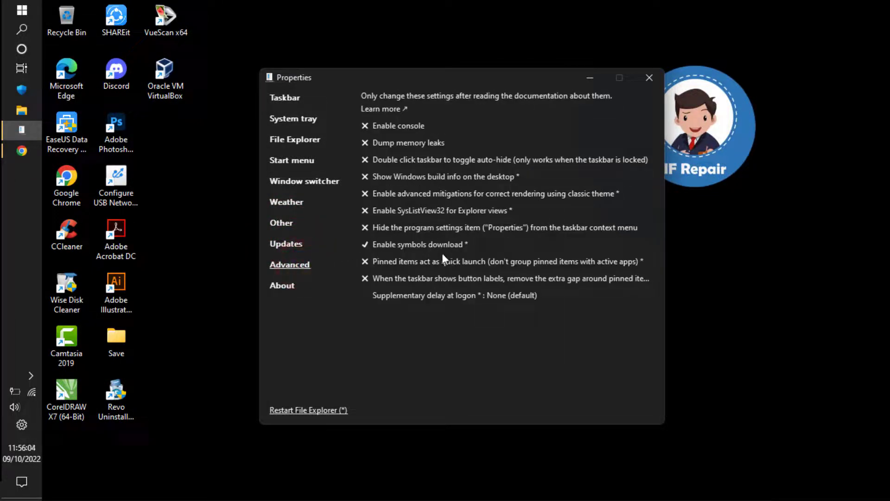
left_click(287, 286)
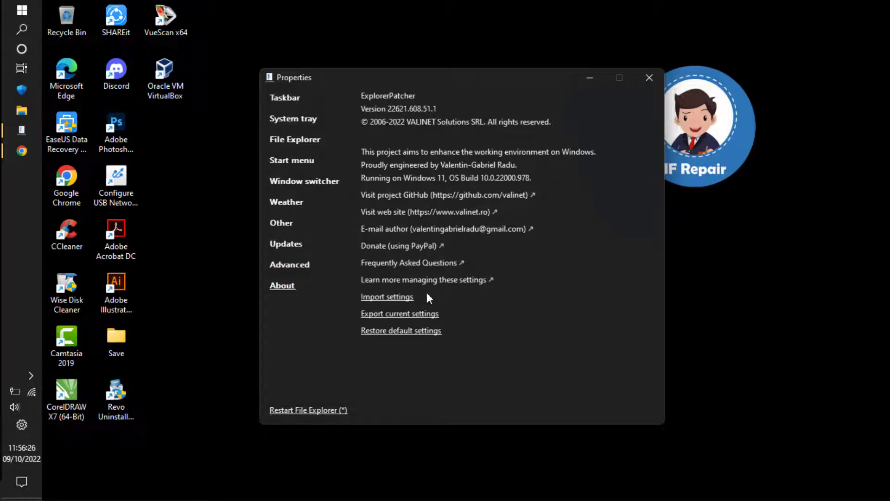
left_click(655, 85)
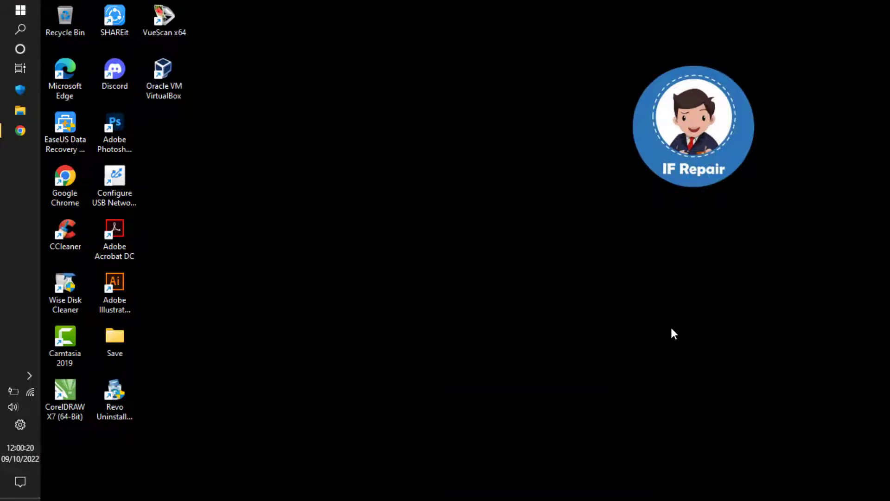
Search Windows for "control panel", open Control Panel and go to its list of installed programs for uninstalling.
left_click(20, 9)
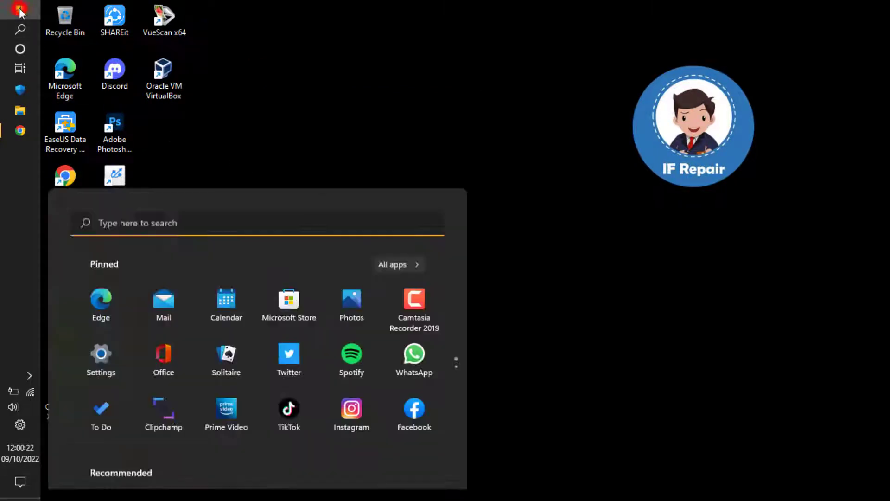
type("co")
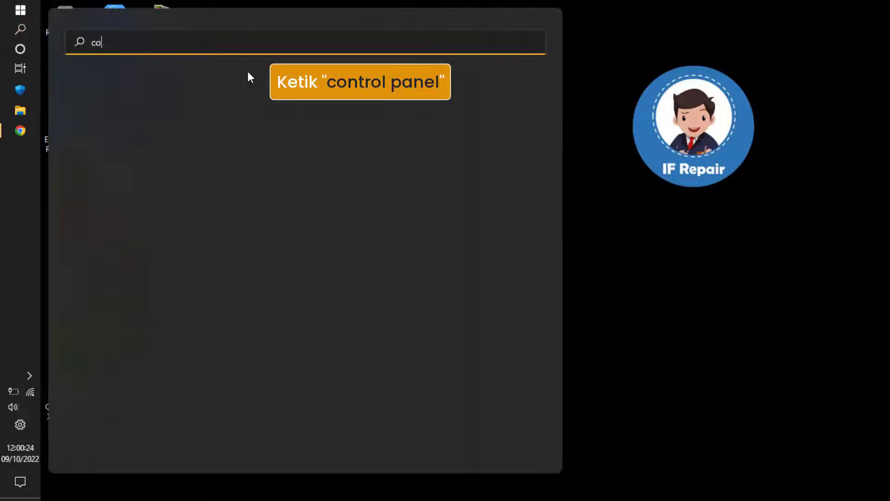
type("ntrol panel")
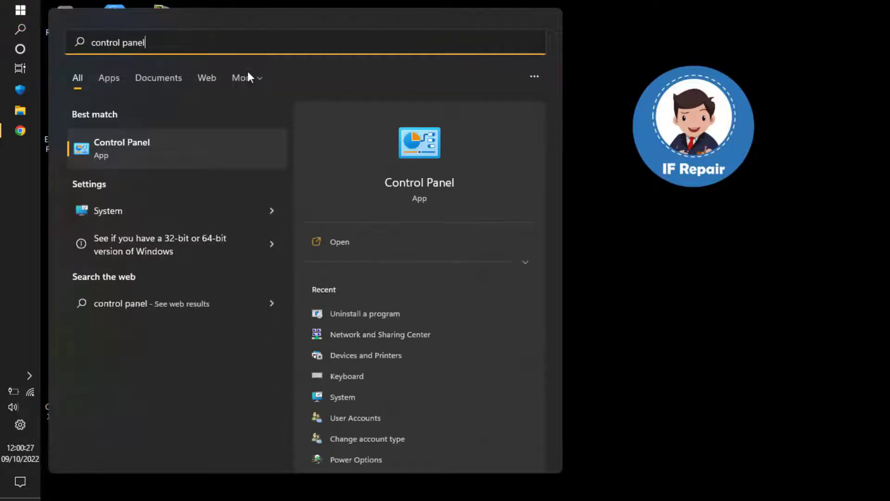
left_click(144, 155)
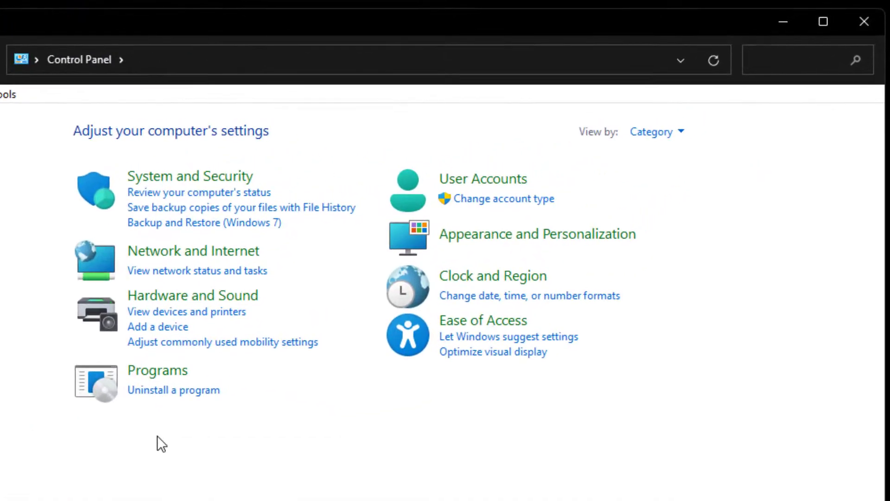
left_click(184, 394)
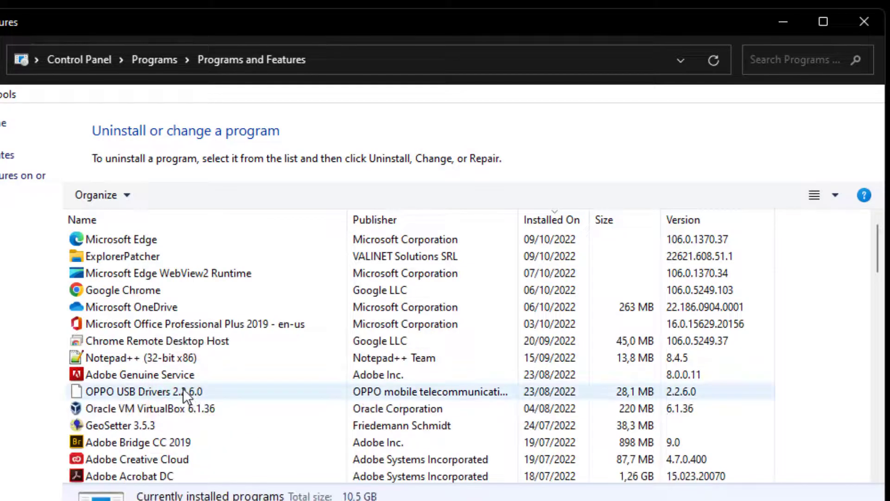
Uninstall ExplorerPatcher from the computer, confirming its removal and dismissing the completion message.
left_click(144, 257)
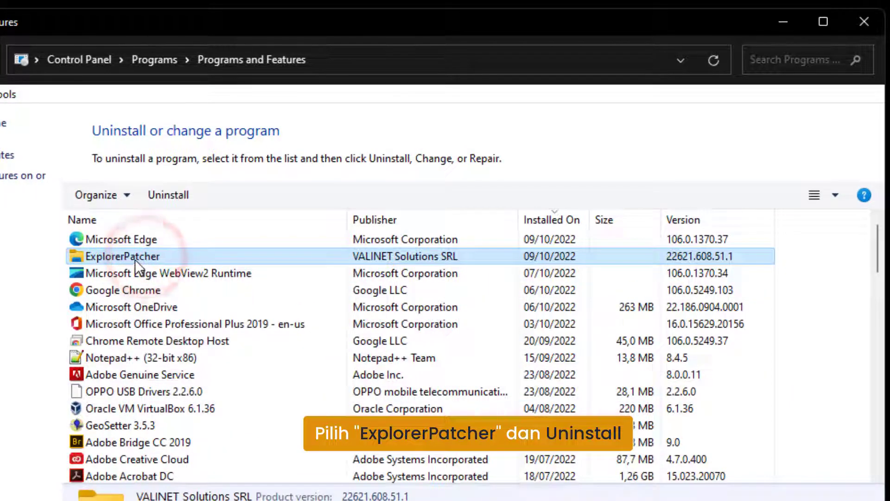
left_click(174, 197)
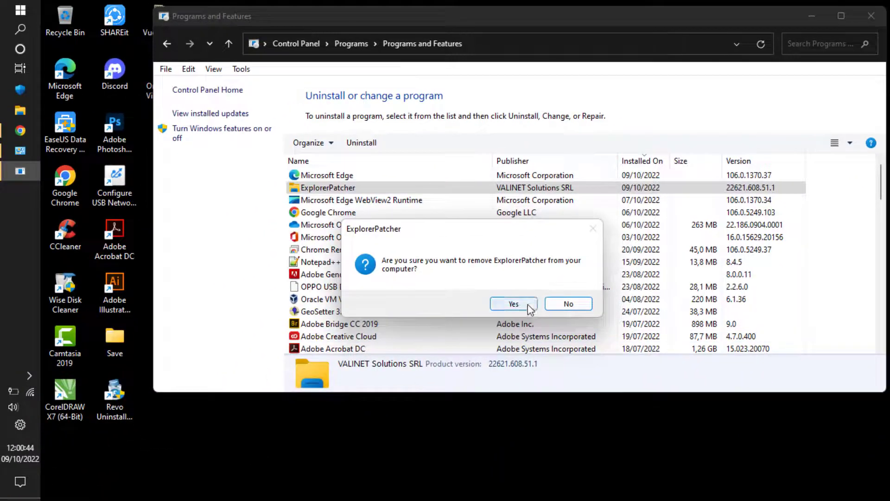
left_click(513, 303)
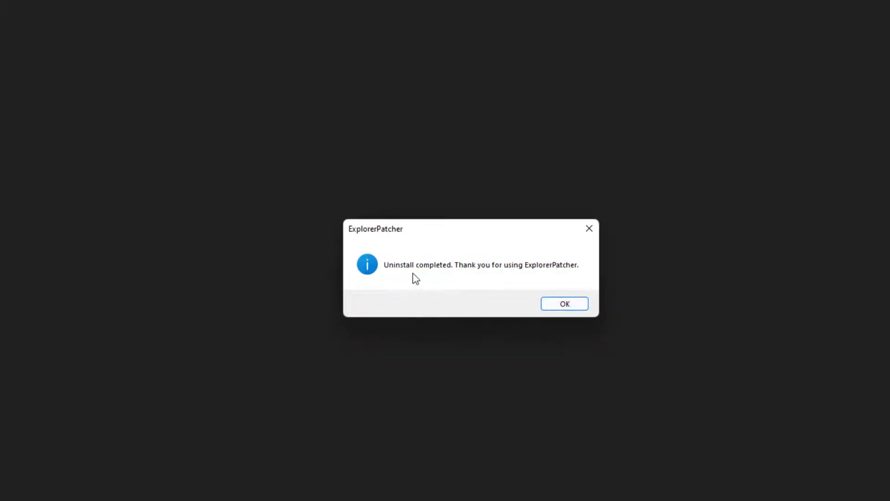
left_click(571, 304)
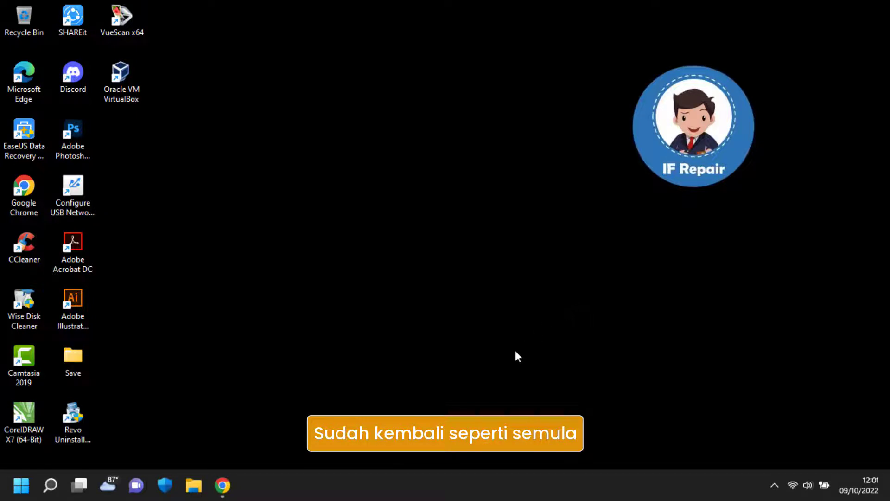
left_click(510, 364)
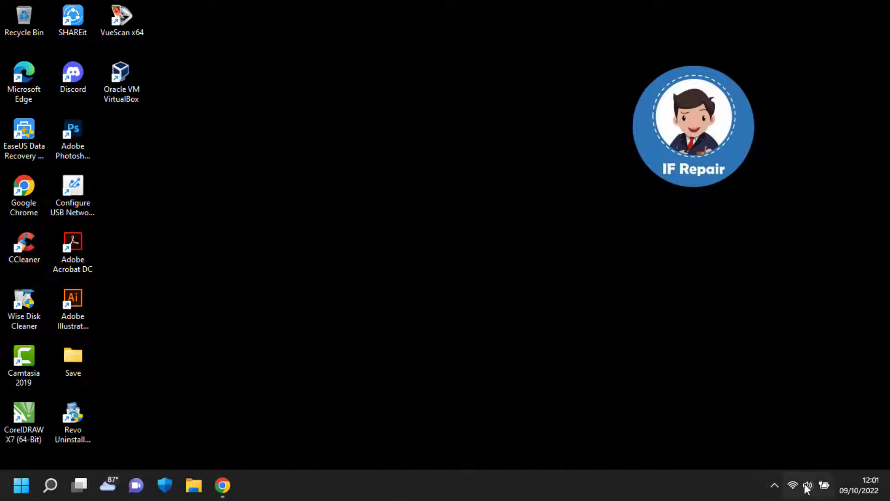
Open the Windows taskbar settings and set the Taskbar alignment under Taskbar behaviors to Center.
right_click(340, 485)
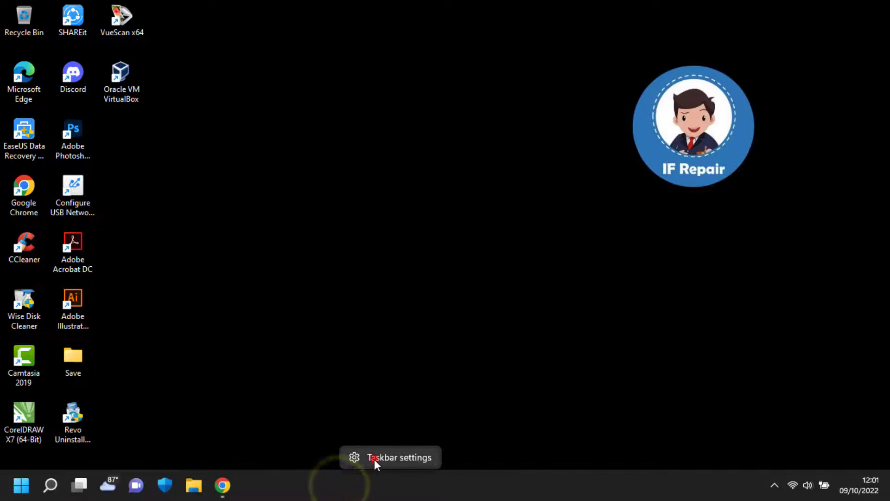
left_click(374, 459)
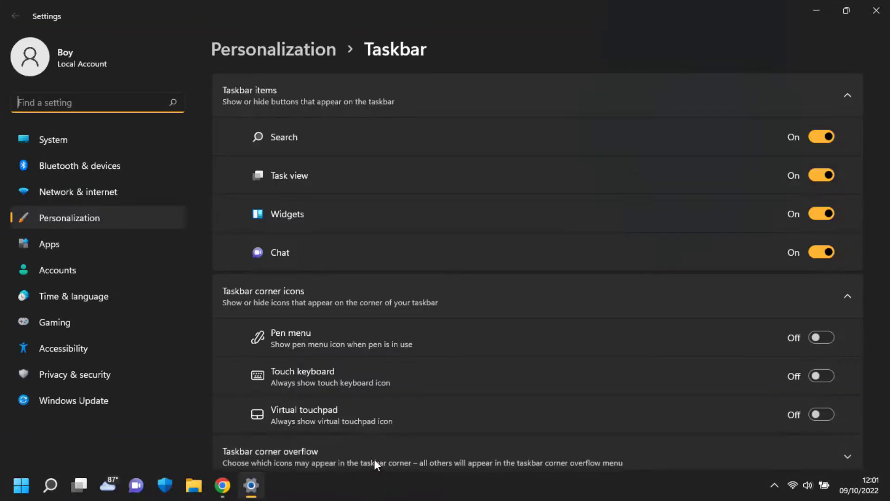
scroll(403, 421, "down", 3)
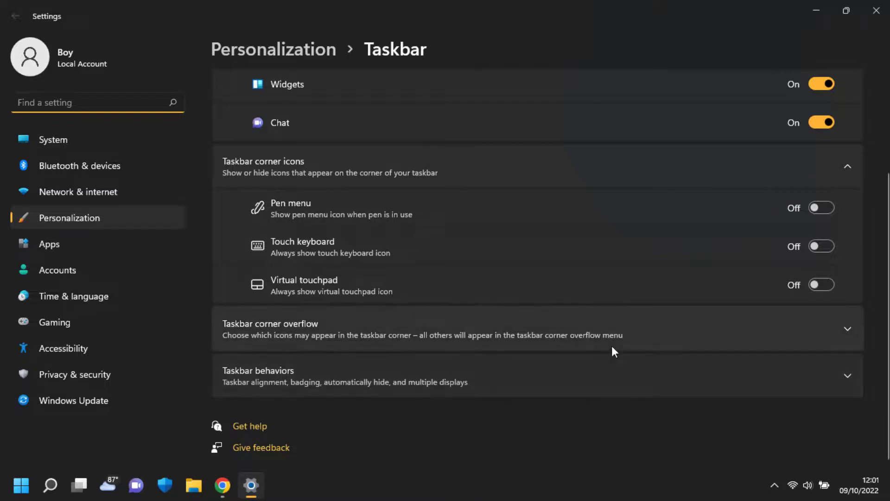
left_click(617, 377)
scroll(616, 383, "down", 5)
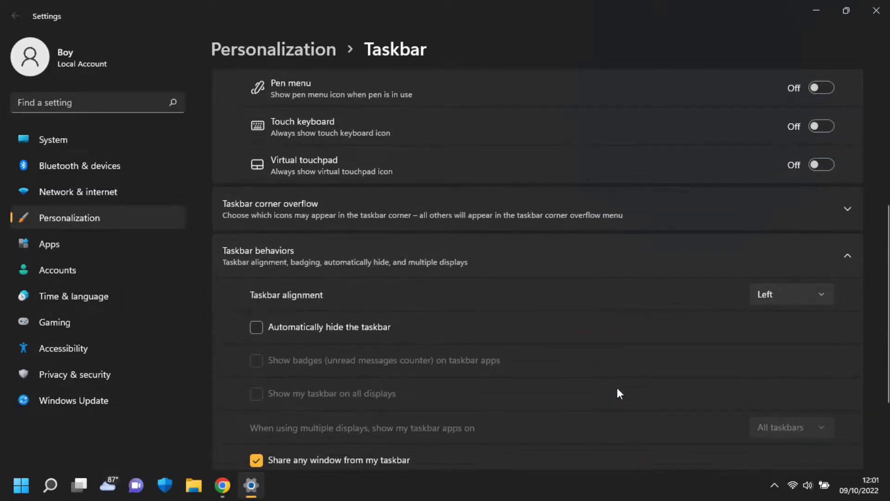
left_click(777, 190)
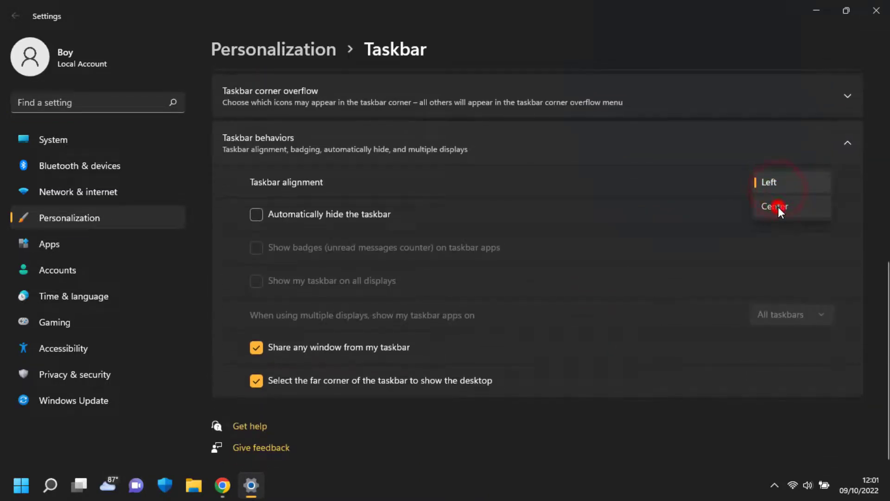
left_click(778, 207)
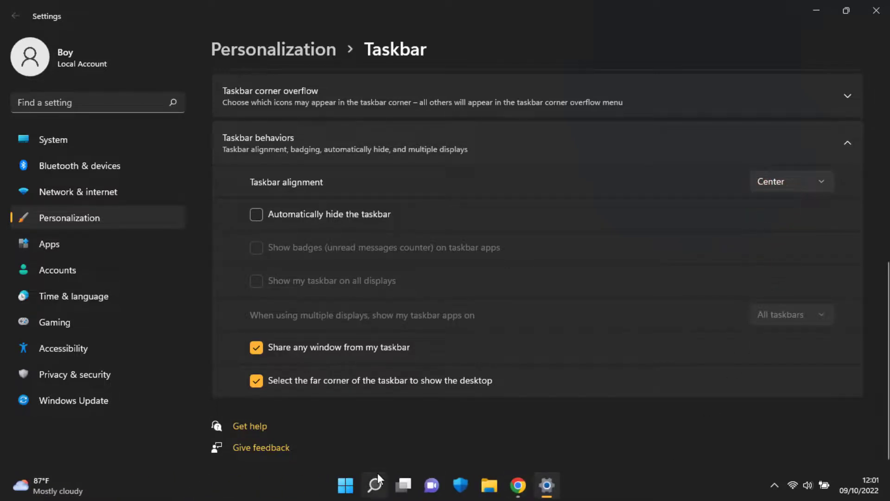
Switch the taskbar alignment to Left and back to Center, and close Settings.
left_click(782, 188)
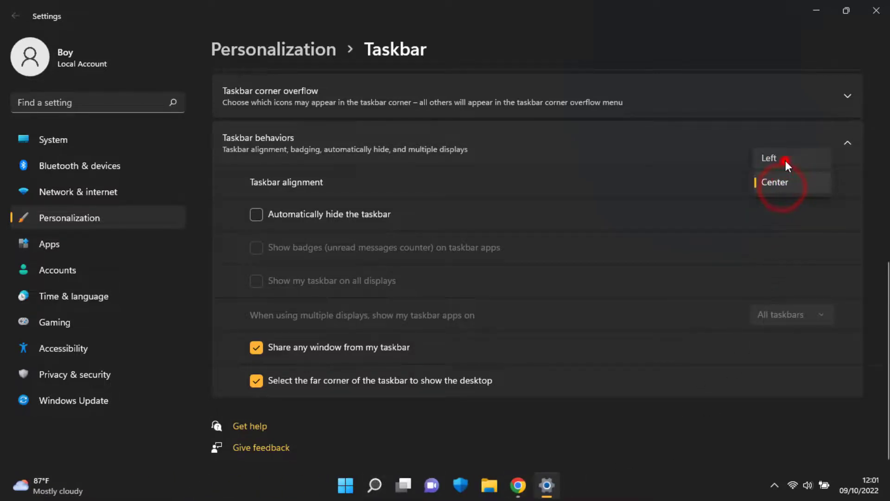
left_click(786, 160)
left_click(795, 195)
left_click(793, 207)
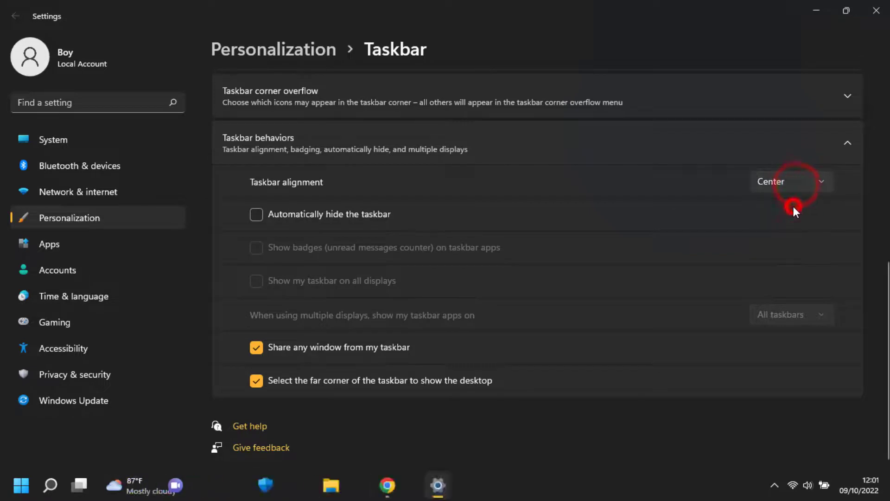
left_click(876, 10)
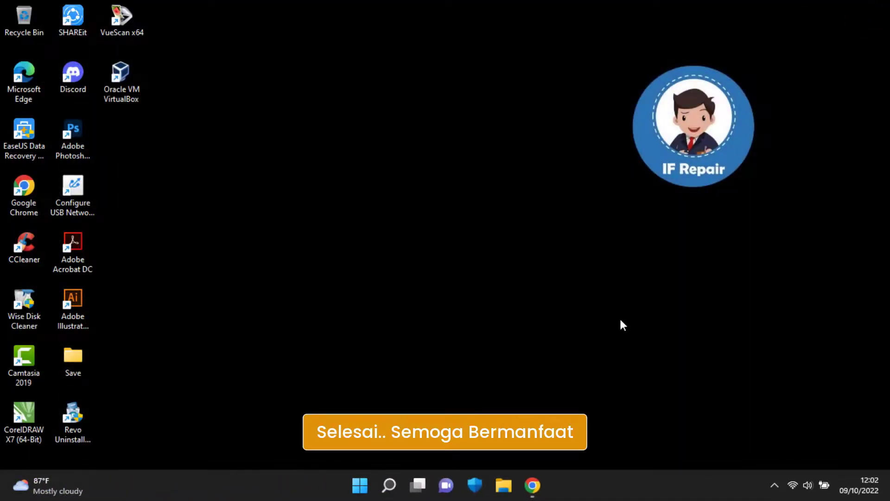